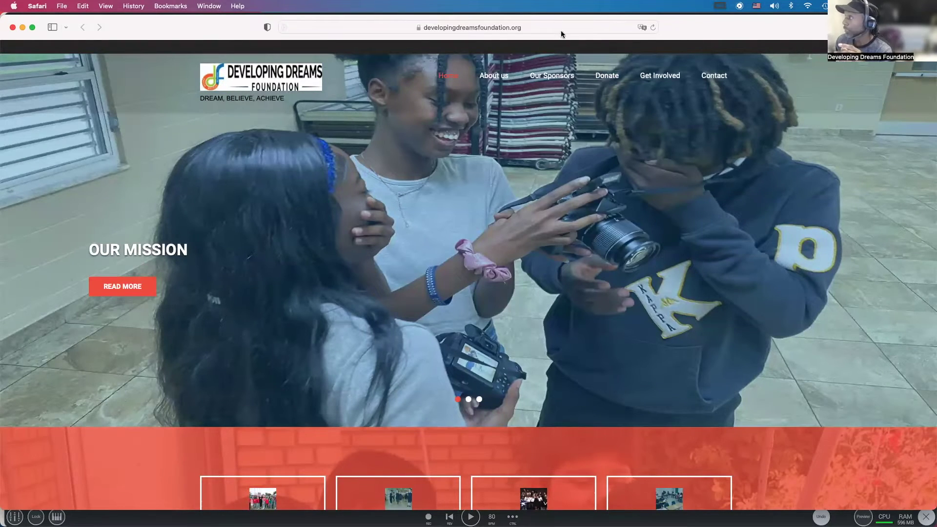
- Load angelicvibes.com in Safari and scroll its Free Downloads page down to the vocal sample packs
left_click(560, 30)
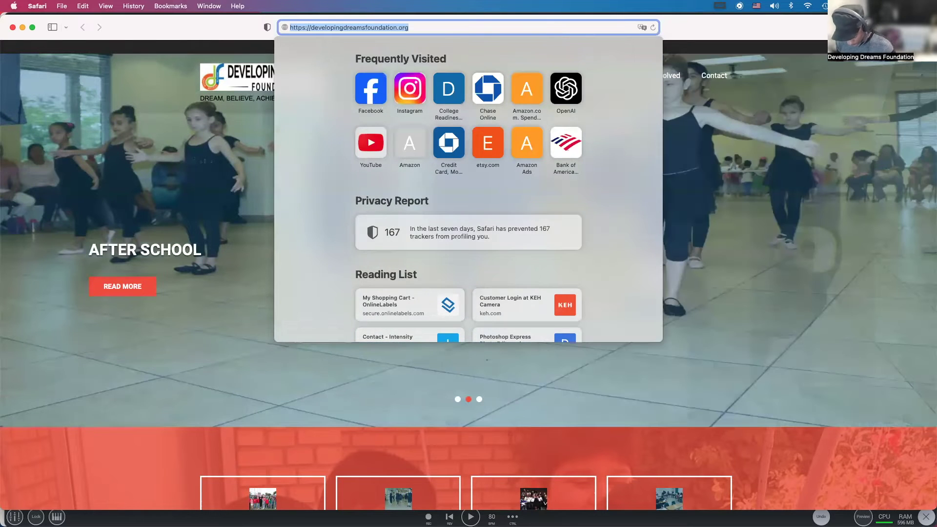
type("angel")
key("Return")
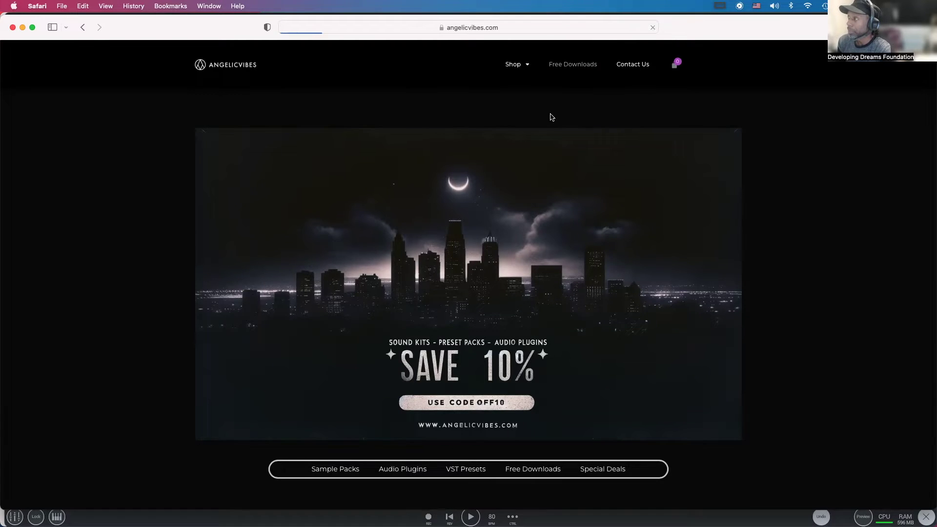
left_click(565, 69)
scroll(553, 164, "down", 3)
scroll(551, 164, "down", 10)
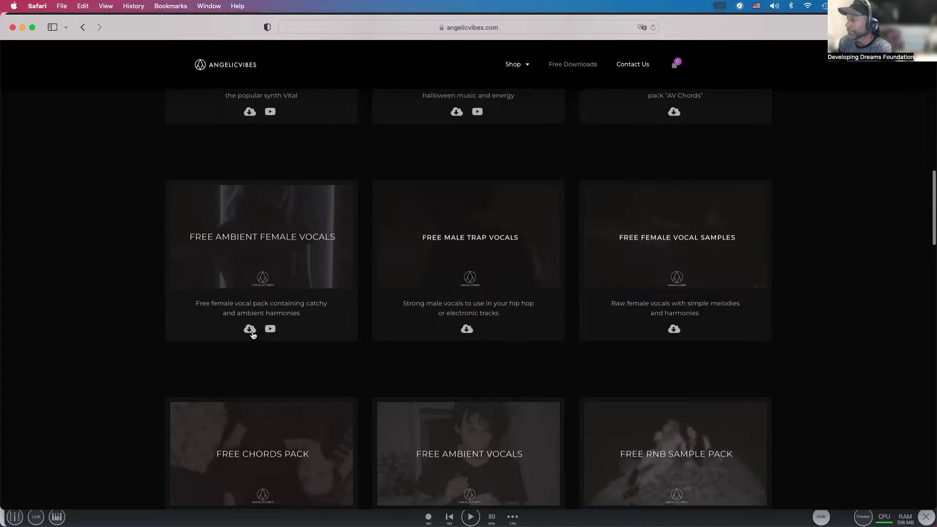
- Download the Free Female Vocal Samples pack, submitting a name and e-mail on its form
left_click(674, 330)
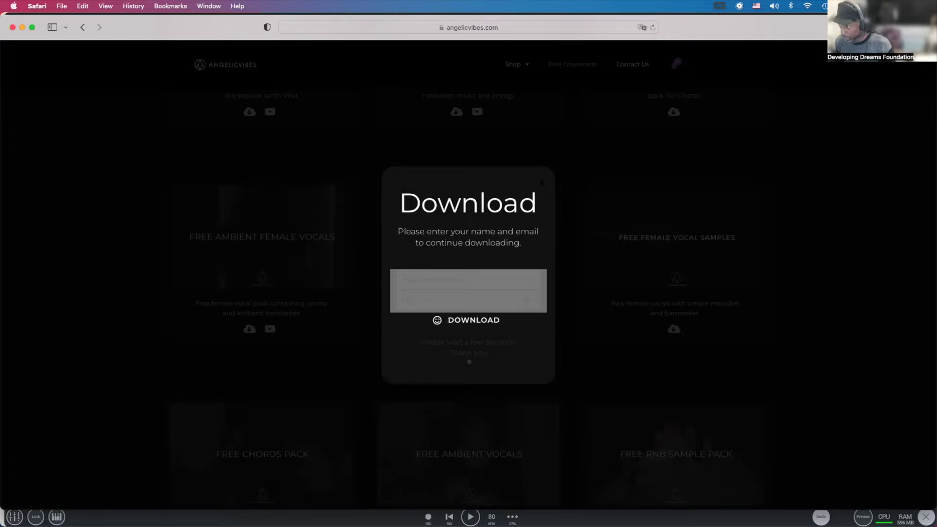
left_click(477, 320)
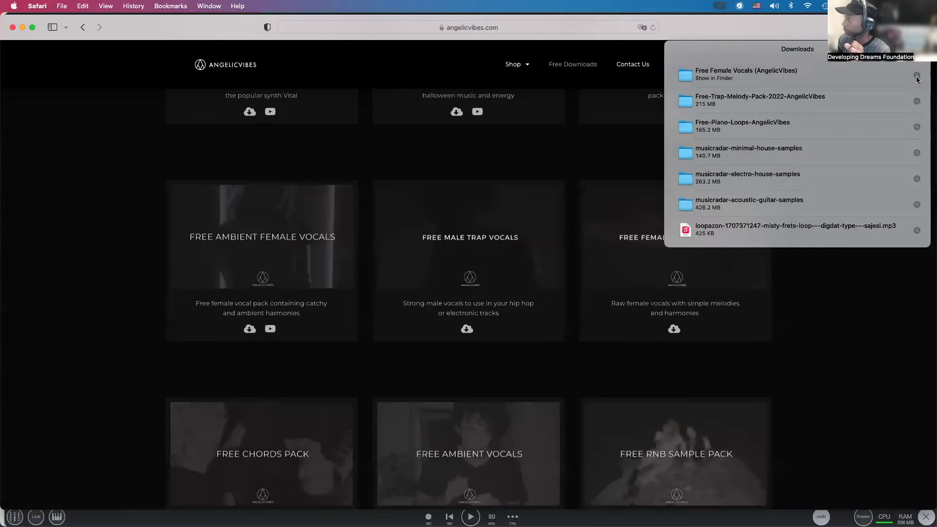
- Compress the Free Female Vocals folder into a zip in Finder's Downloads, then hide Safari
left_click(916, 76)
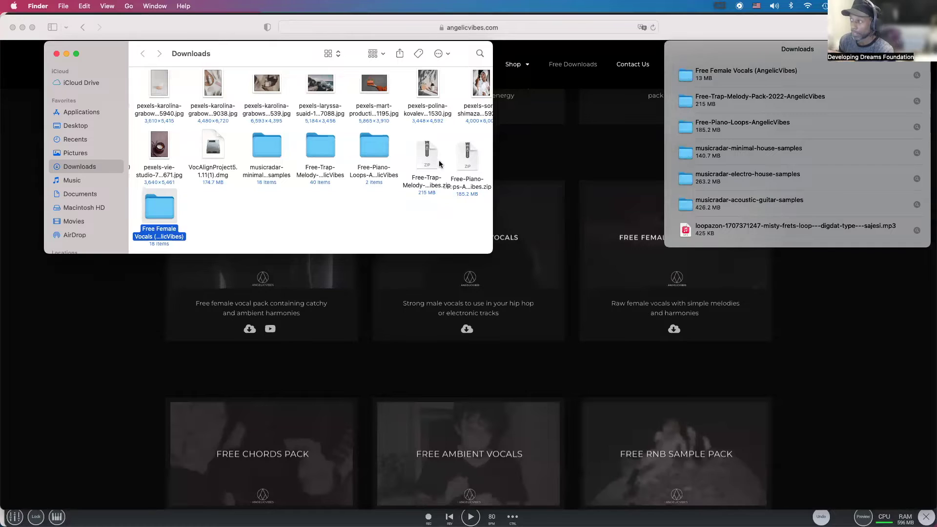
right_click(162, 207)
left_click(207, 270)
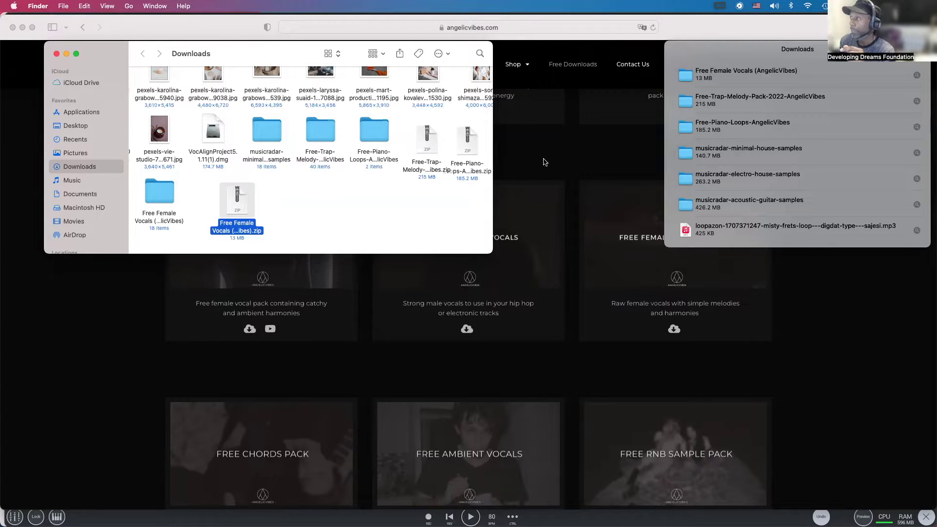
left_click(566, 163)
left_click(22, 28)
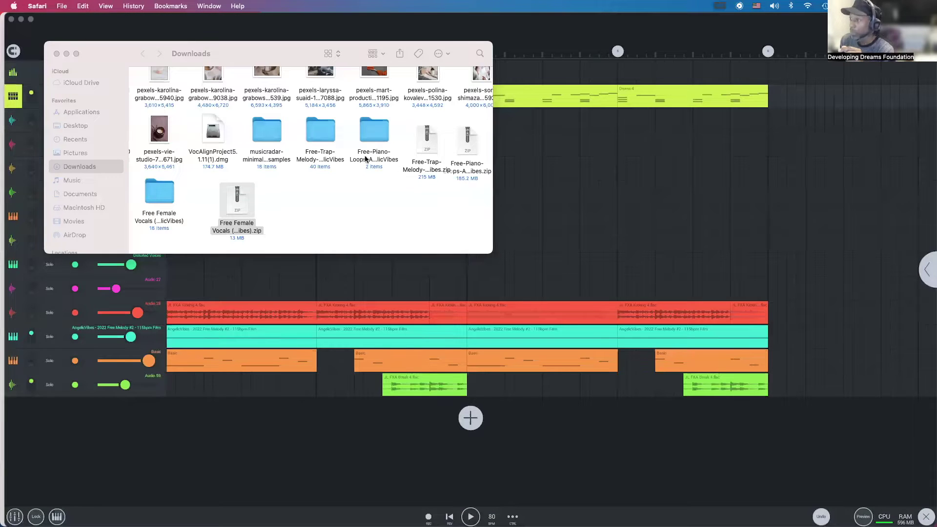
- Focus the Developing Dreams Foundation project and open the Songs panel with Cmd+O
left_click(644, 171)
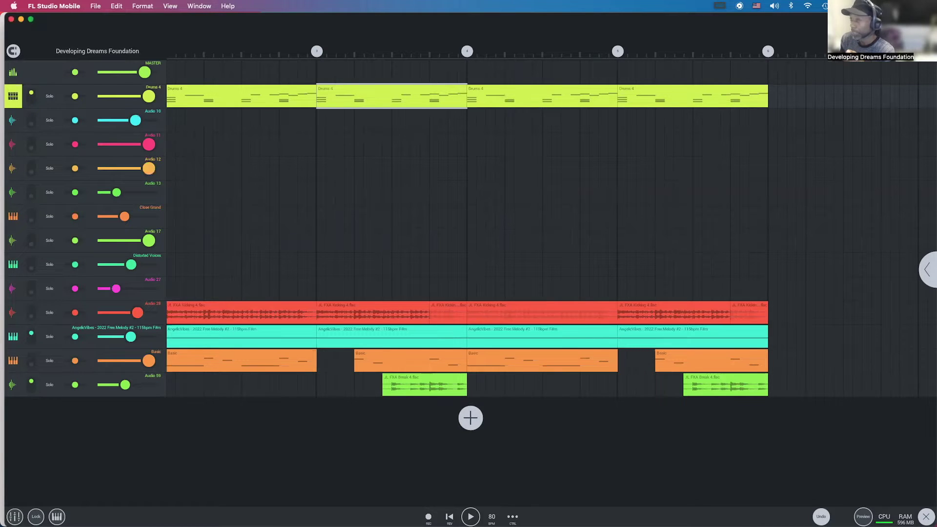
key("super+o")
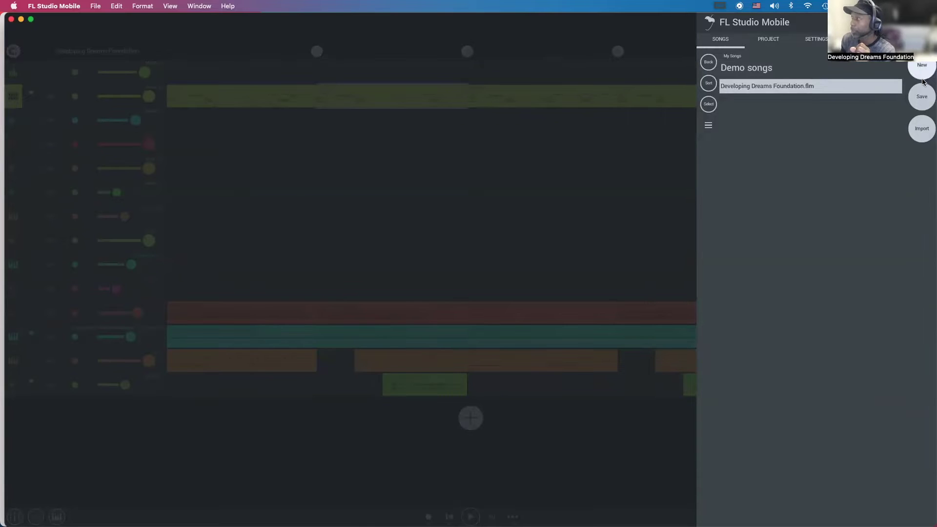
- Import all 18 files from the Free Female Vocals zip, then delete the archive
left_click(921, 128)
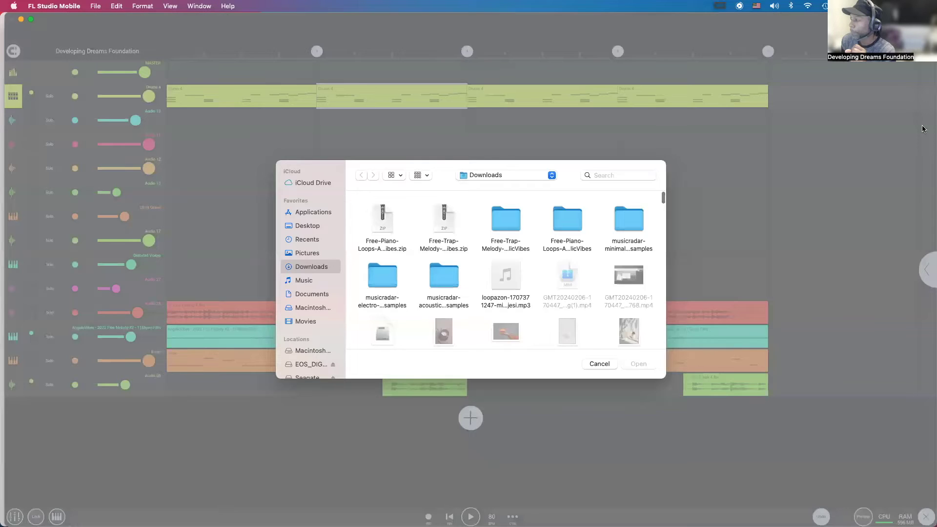
left_click(393, 225)
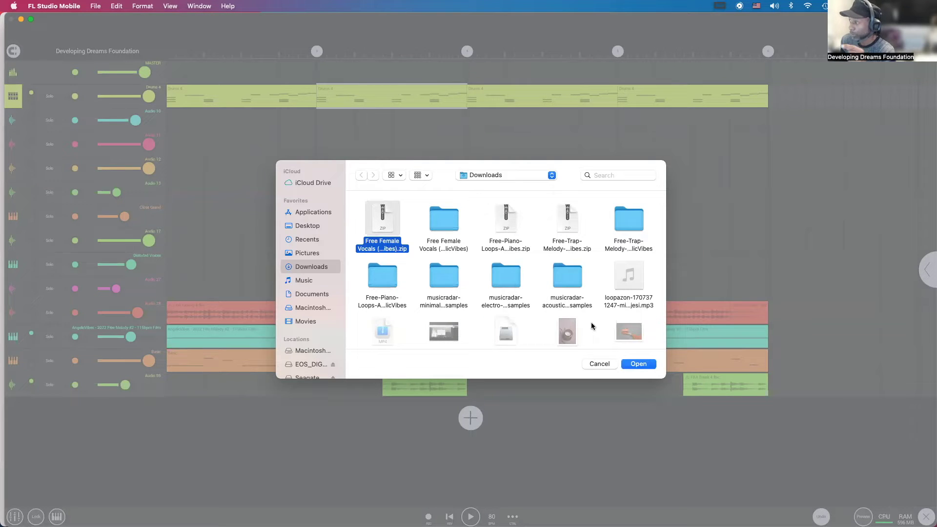
left_click(637, 364)
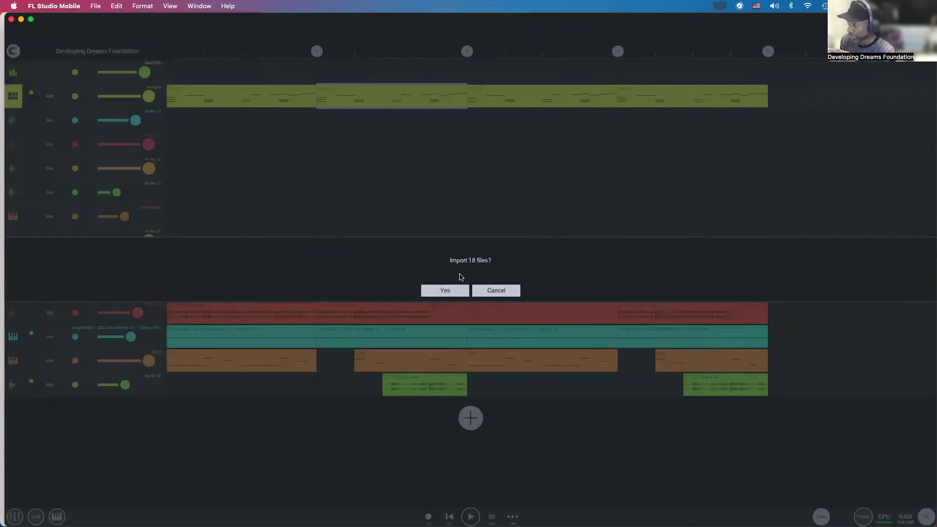
left_click(446, 291)
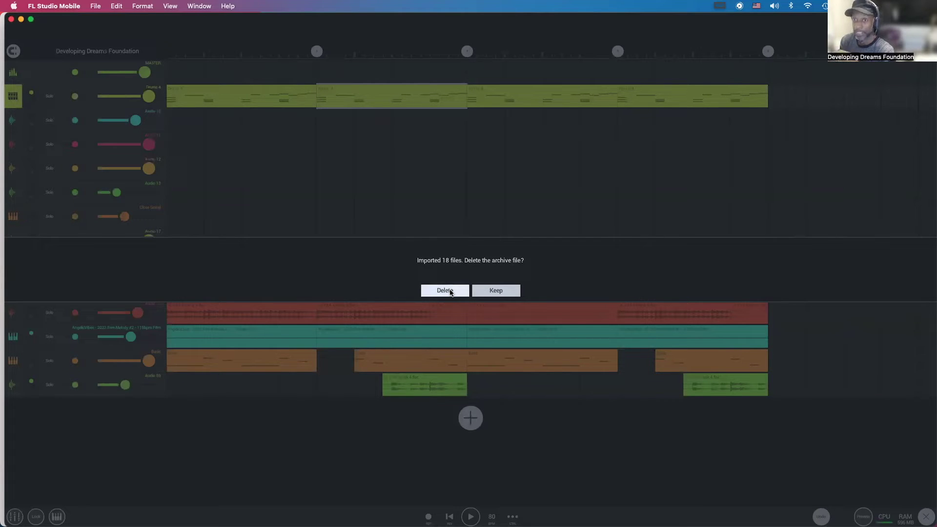
left_click(445, 291)
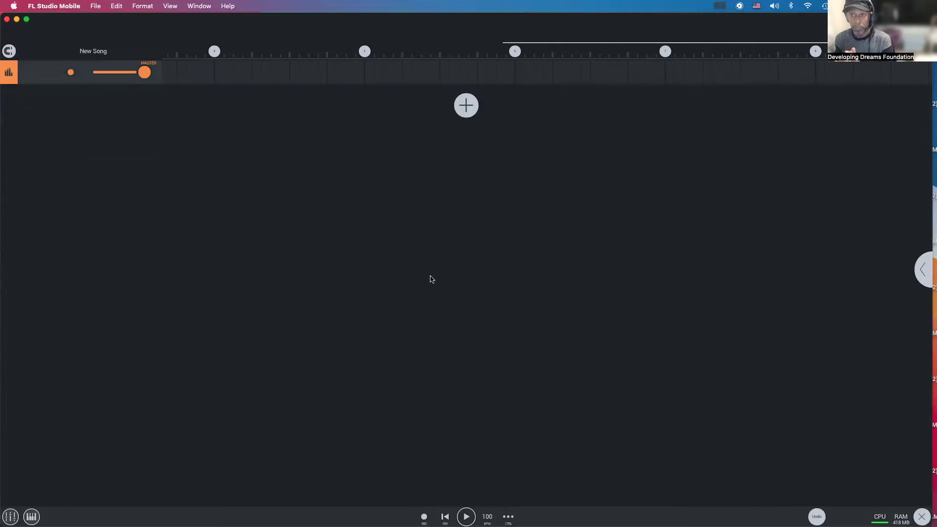
- Add an audio clip channel and browse to My Samples > Free-Trap-Drum-Loops-AngelicVibes
left_click(455, 100)
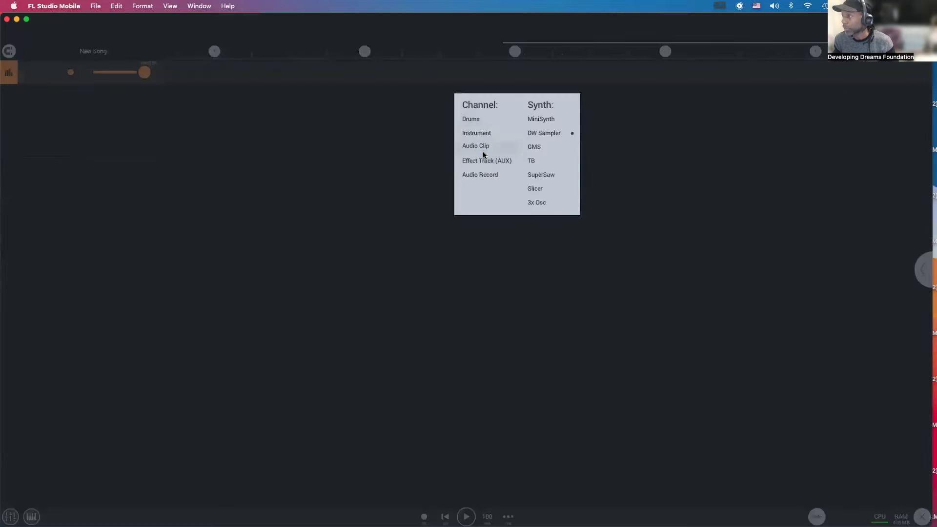
left_click(483, 154)
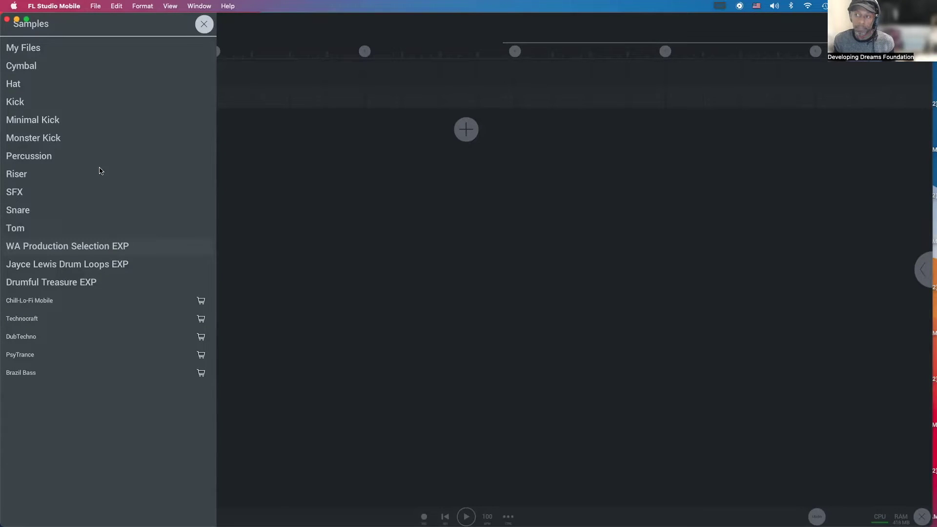
left_click(42, 49)
left_click(69, 157)
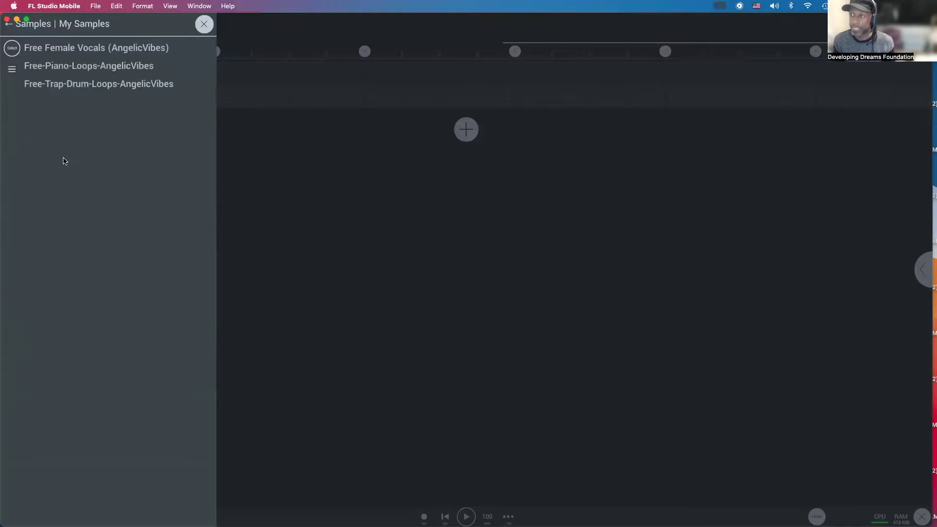
left_click(89, 84)
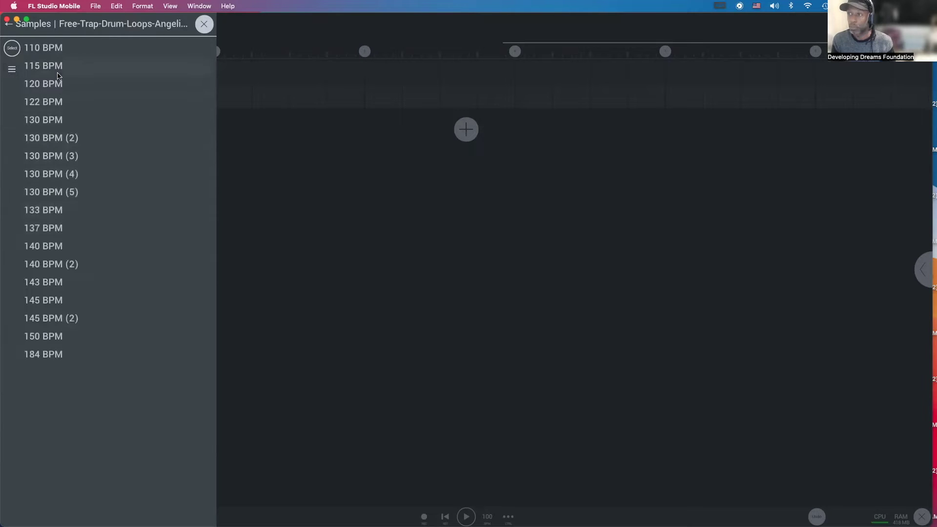
- Preview the 120 BPM and 110 BPM 808.wav loops, then load the 110 BPM Master.wav
left_click(58, 84)
left_click(51, 49)
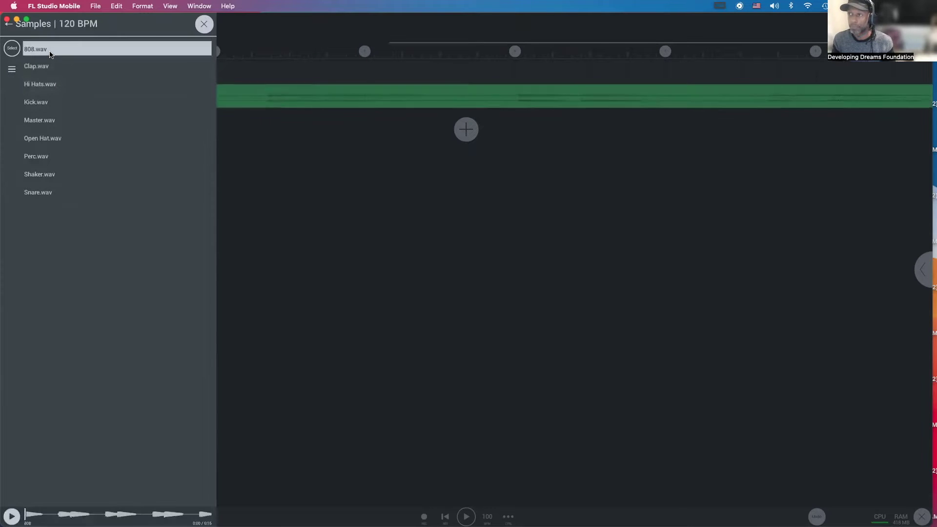
left_click(8, 29)
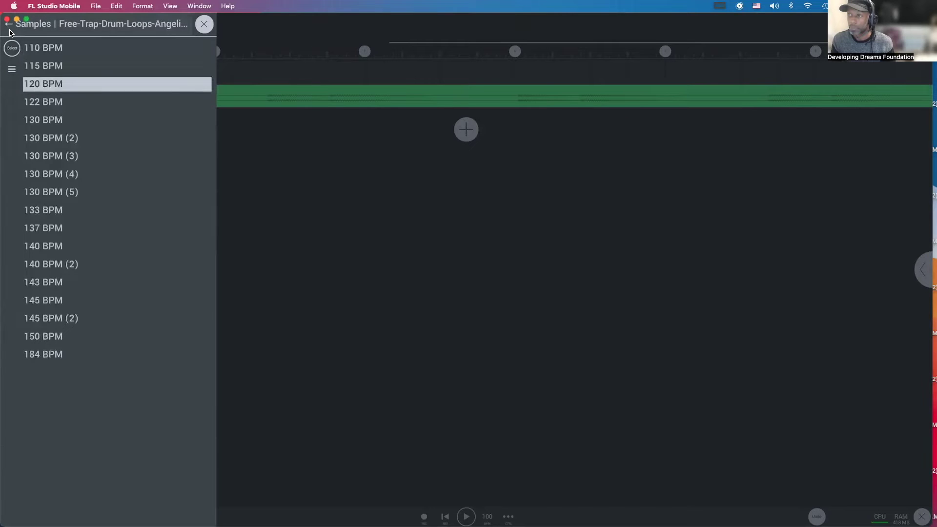
left_click(40, 47)
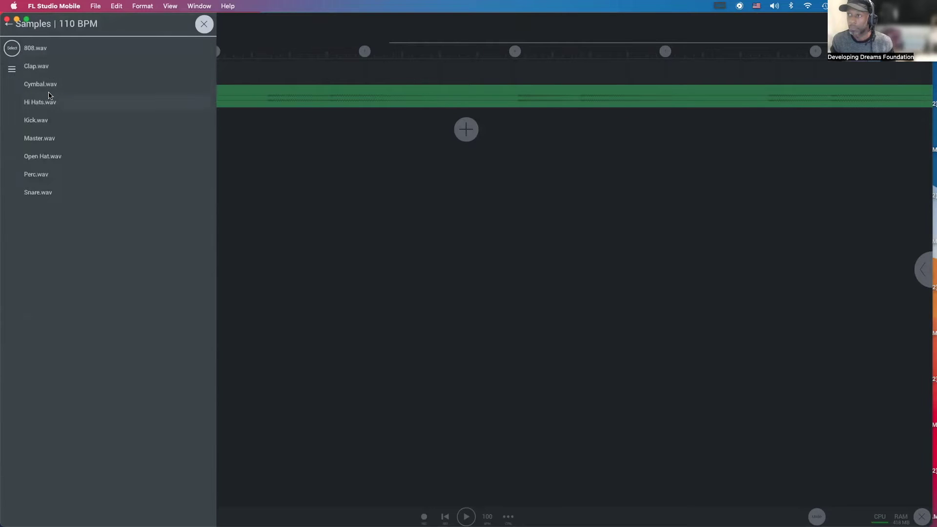
left_click(43, 49)
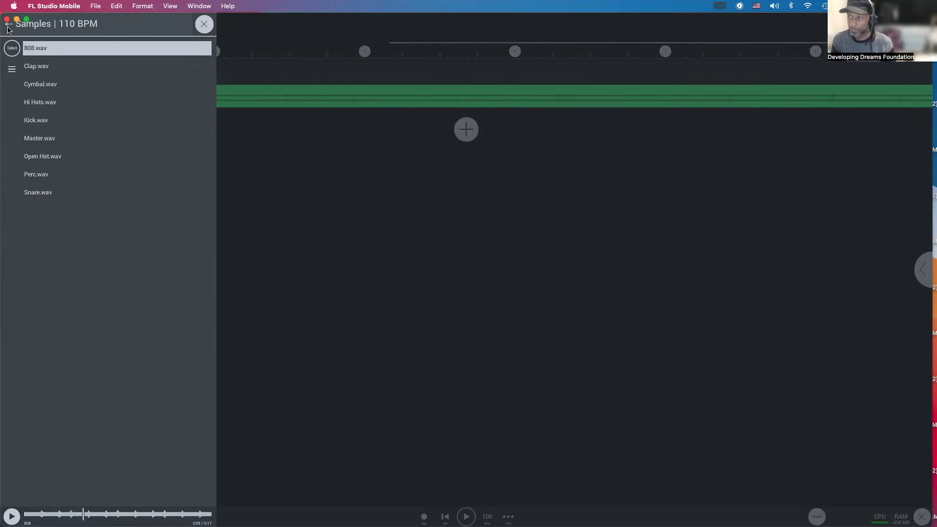
left_click(37, 138)
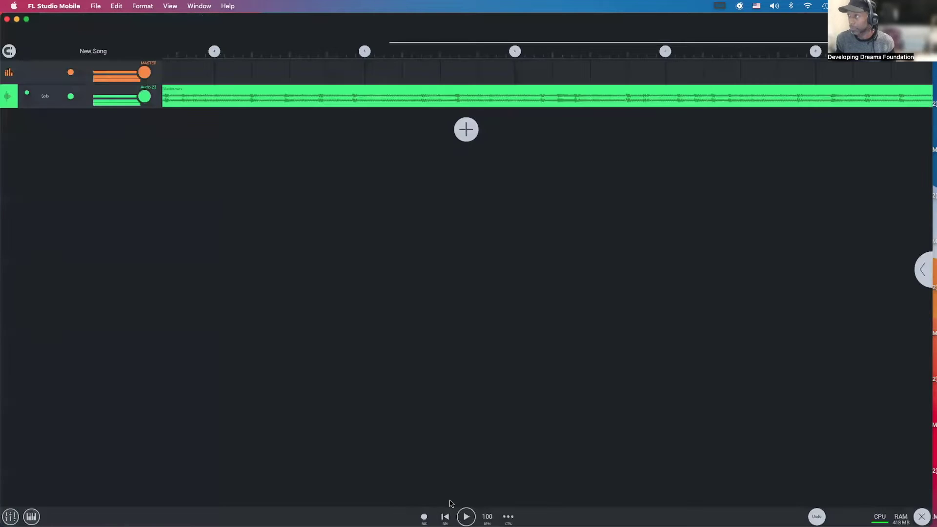
- Close the sample browser and move the green drum clip so it starts at bar 1
left_click(449, 502)
scroll(311, 96, "left", 5)
scroll(508, 92, "right", 5)
left_click(406, 93)
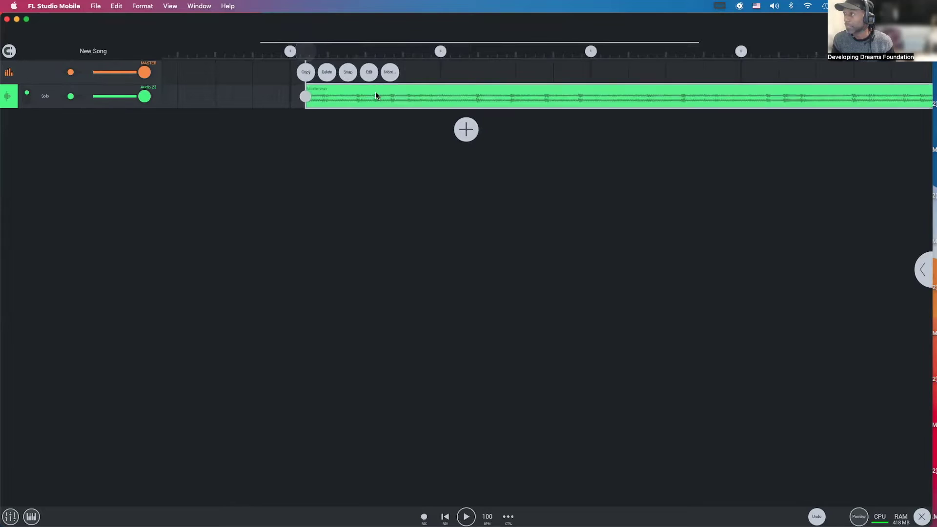
left_click_drag(406, 92, 165, 93)
scroll(209, 71, "left", 3)
left_click(294, 93)
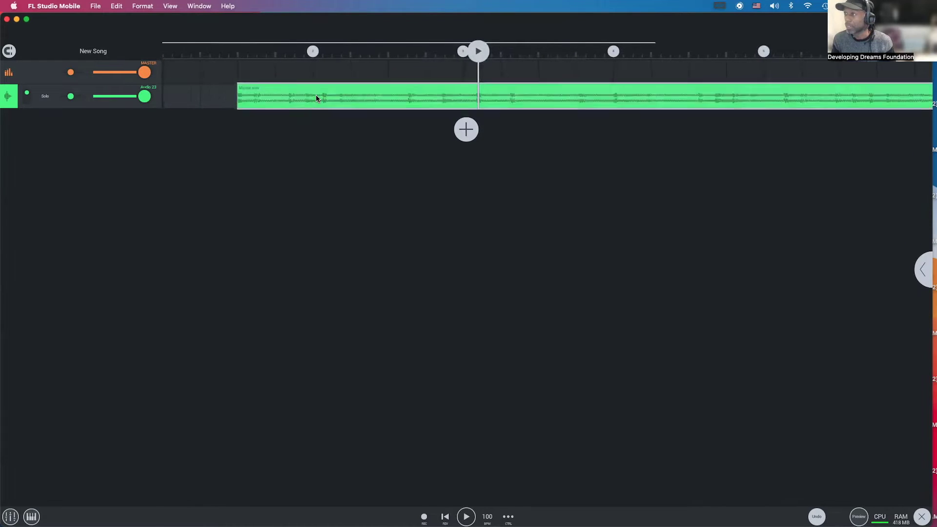
left_click_drag(308, 97, 239, 95)
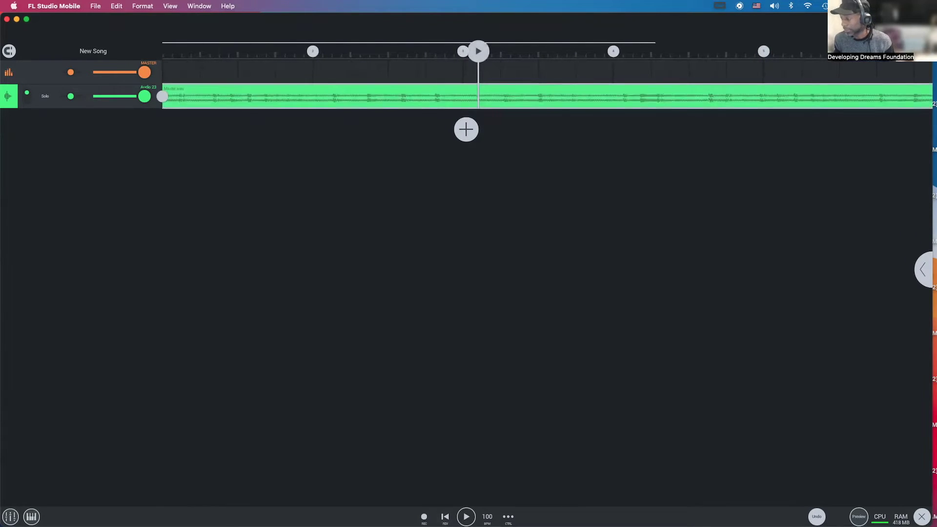
- Play the arrangement, undo a trial trim of the clip's end, and show the clip's options
key("space")
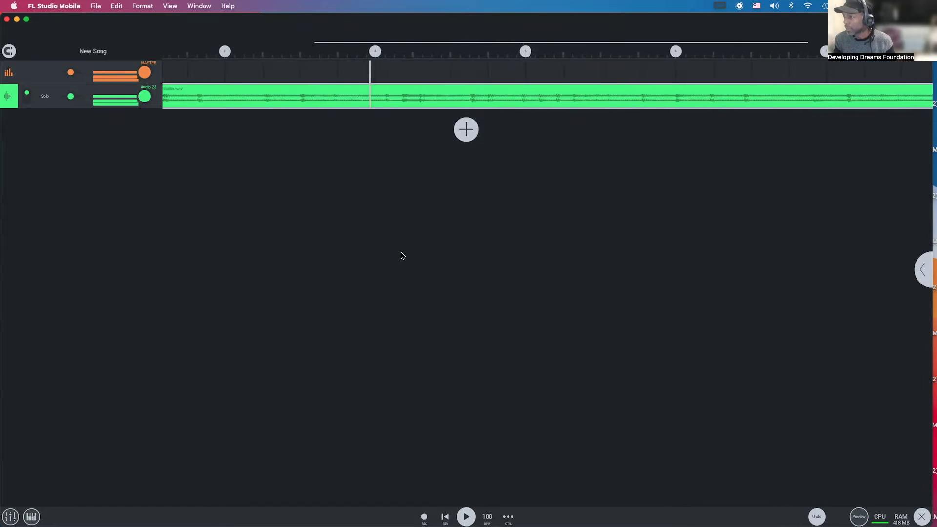
key("space")
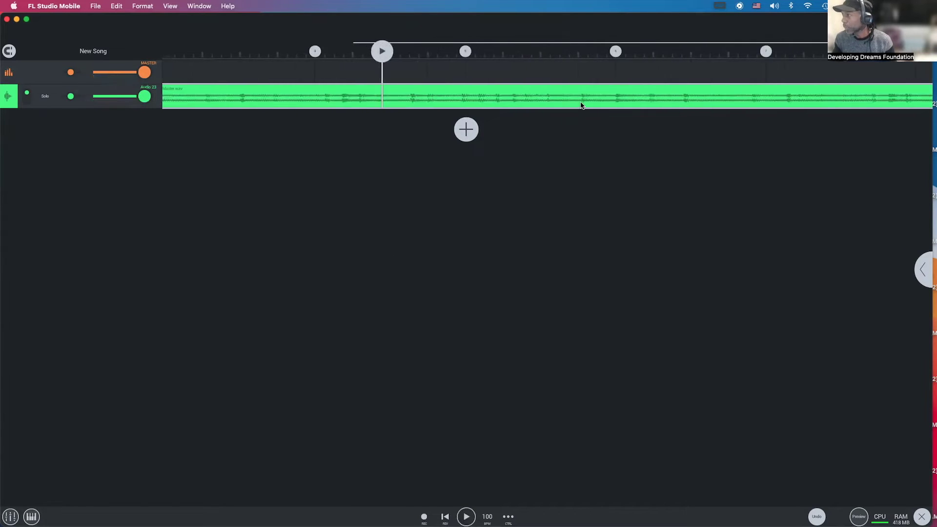
left_click(819, 101)
left_click_drag(819, 101, 452, 101)
key("ctrl+z")
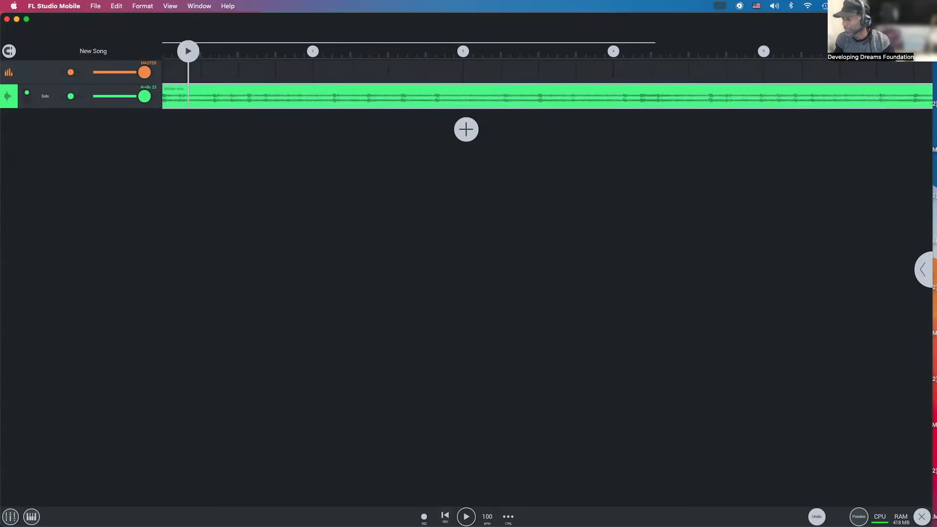
left_click(466, 516)
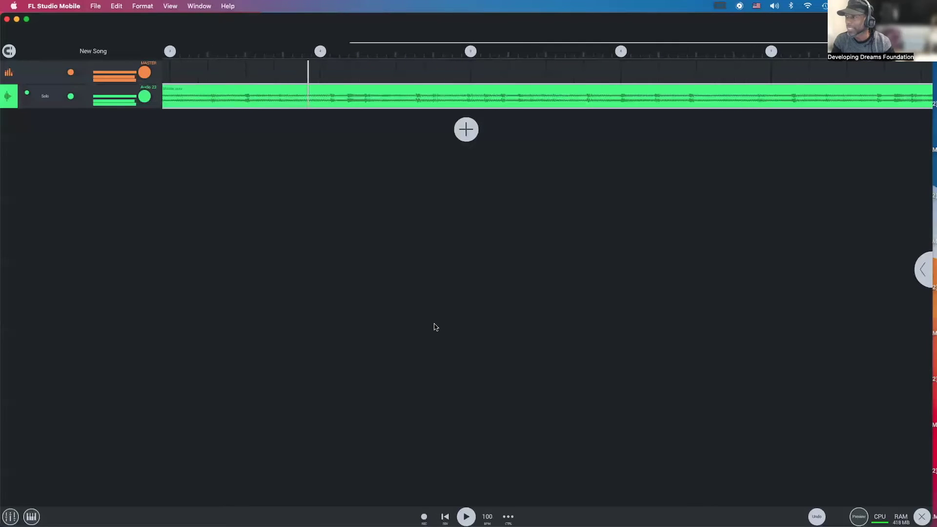
key("space")
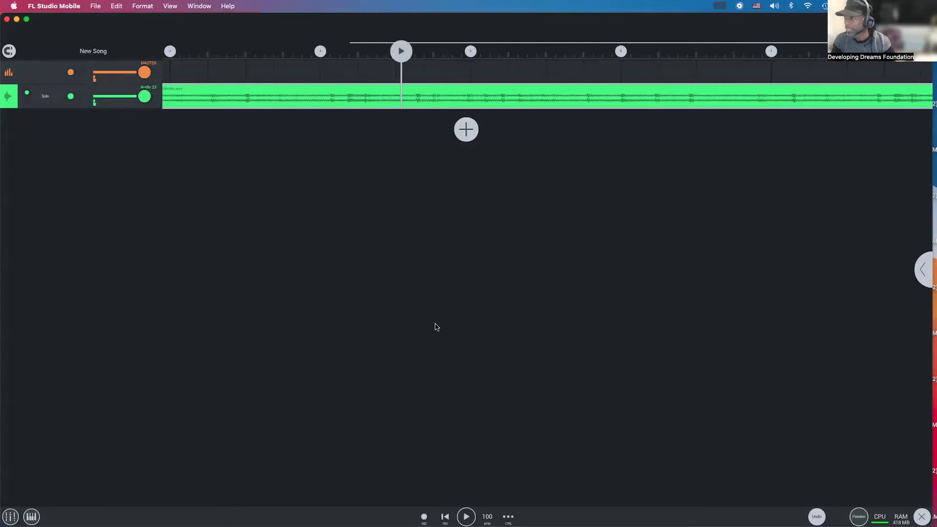
left_click(418, 97)
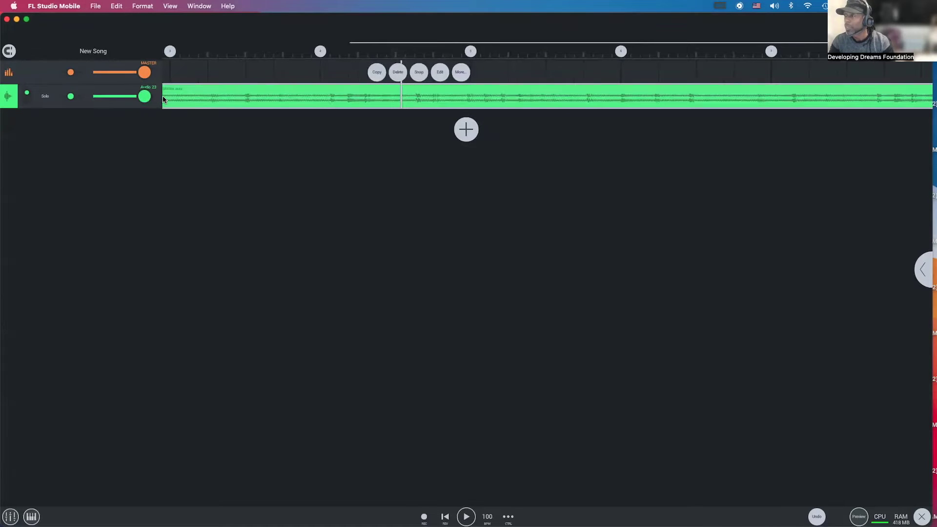
- Split the drum clip at the playhead and delete the part after the cut
left_click(412, 59)
left_click_drag(412, 60, 423, 57)
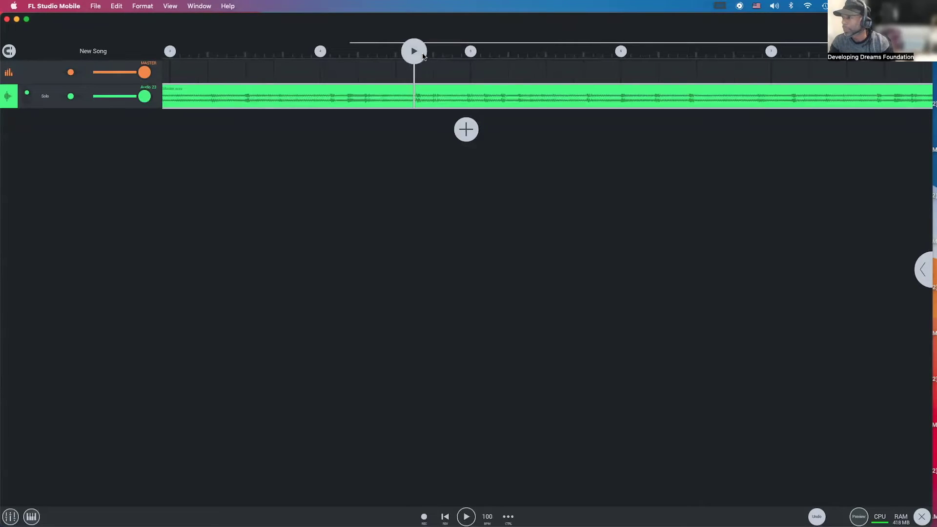
left_click(414, 92)
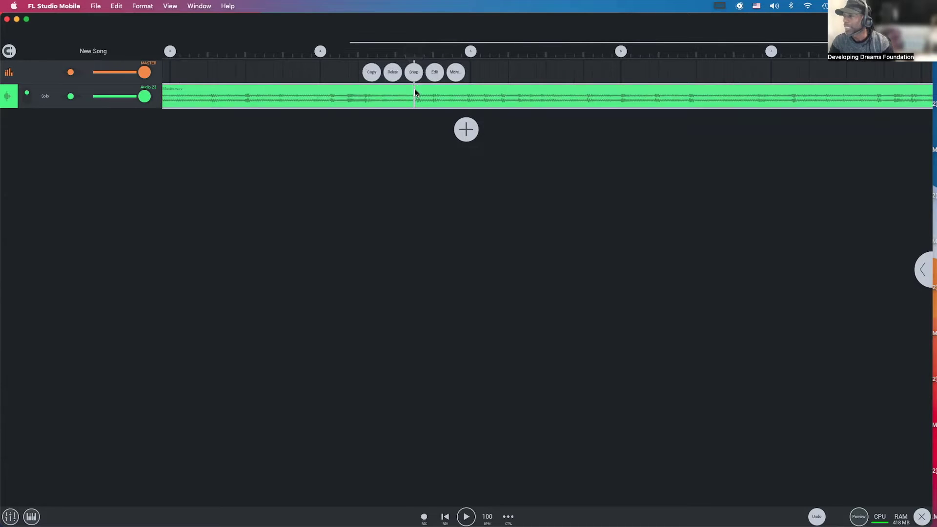
left_click(455, 72)
left_click(388, 76)
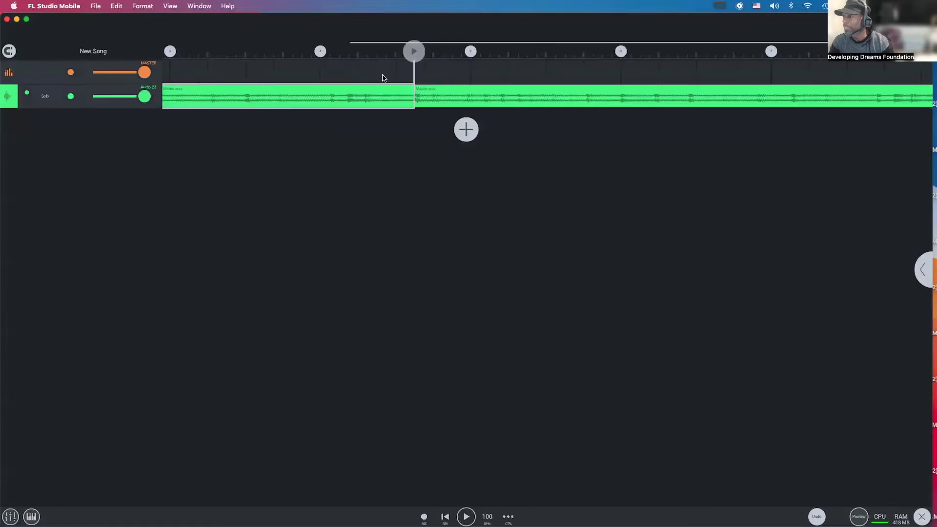
left_click(456, 102)
key("Delete")
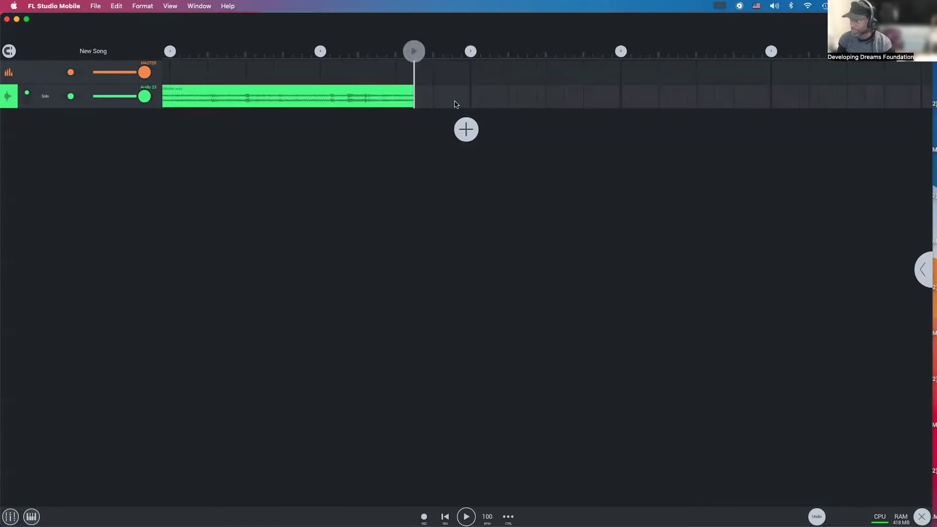
- Stretch the remaining drum clip slightly past the cut point
left_click(392, 101)
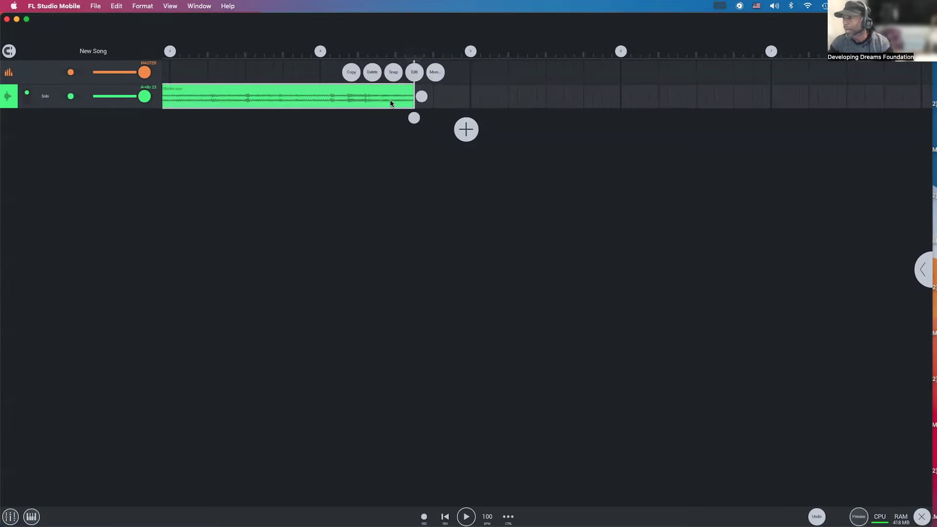
scroll(342, 103, "left", 5)
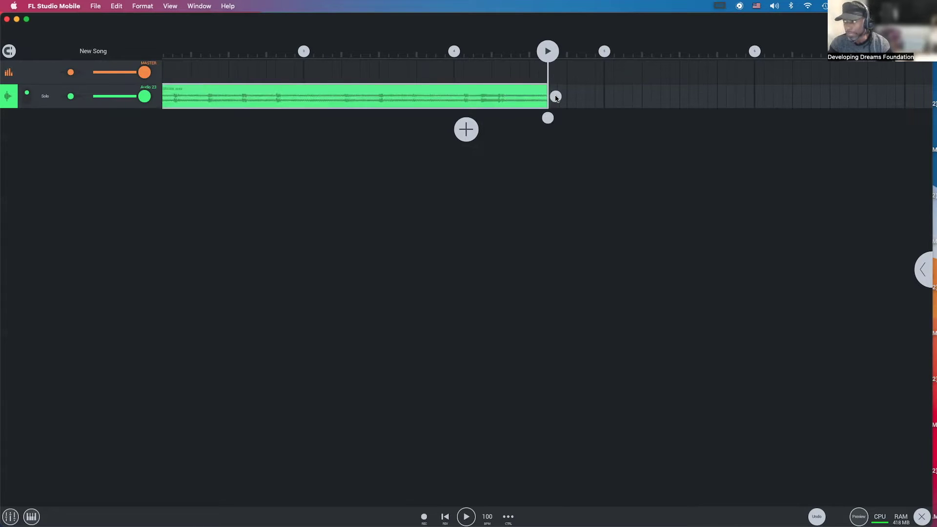
left_click_drag(549, 120, 602, 121)
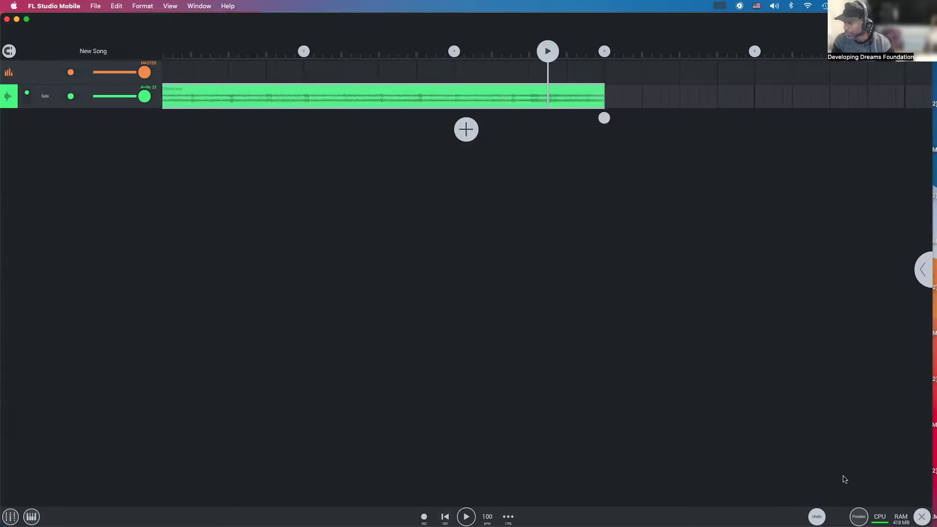
- Revert the clip stretch and play the song to hear the trimmed drum loop
left_click(816, 516)
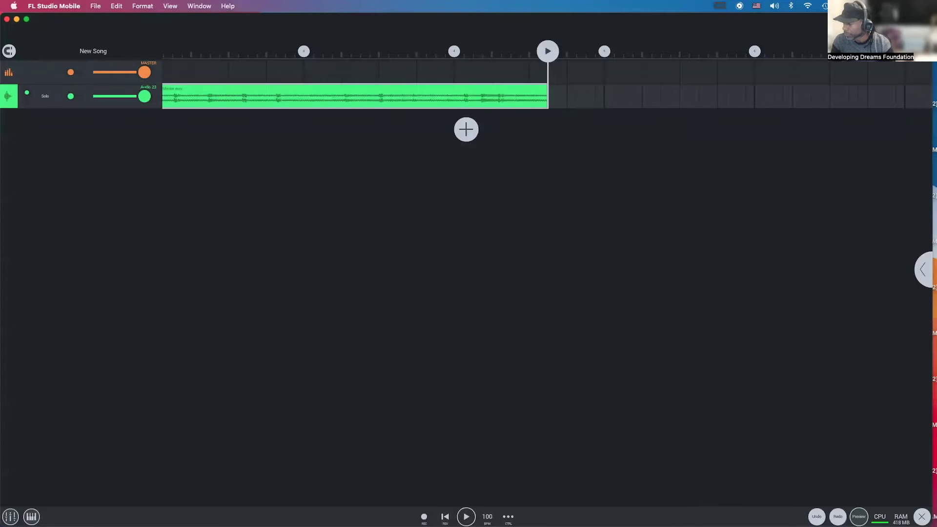
key("space")
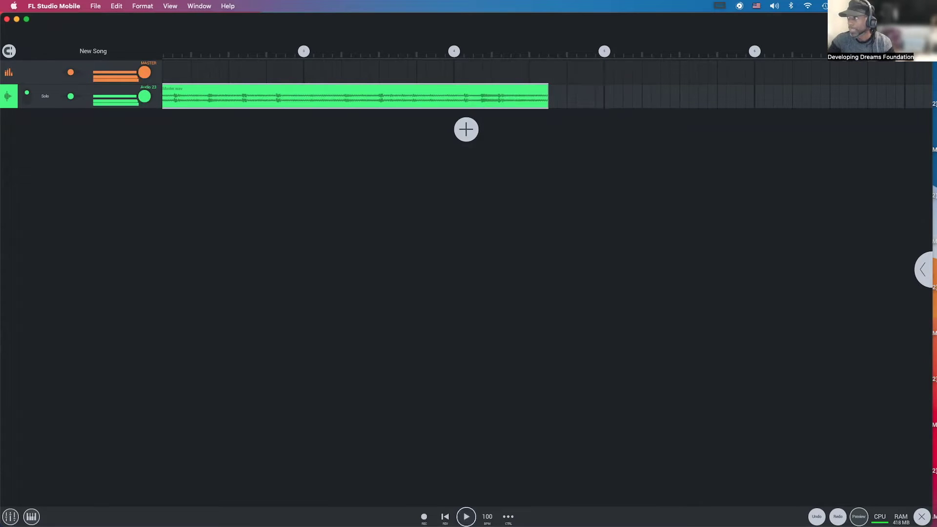
key("space")
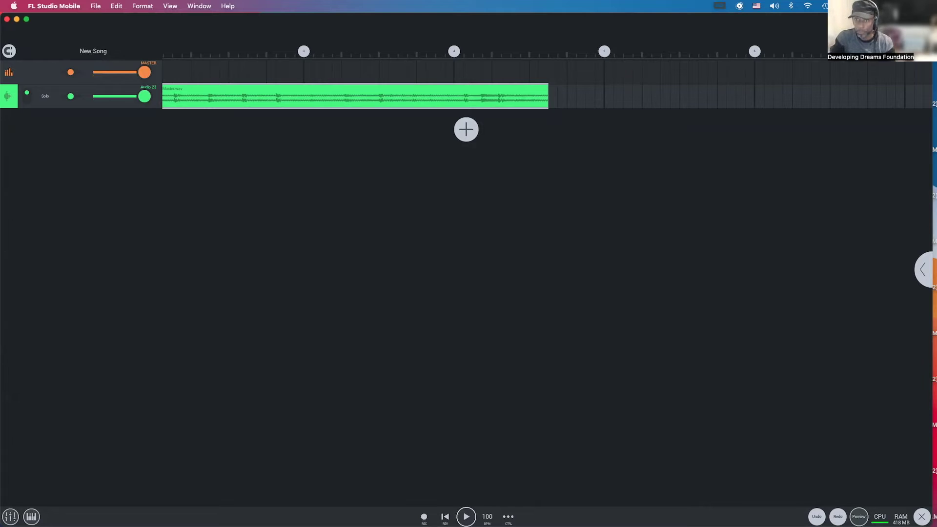
- Drag the drum clip's right edge so it ends on the next bar line
left_click(526, 104)
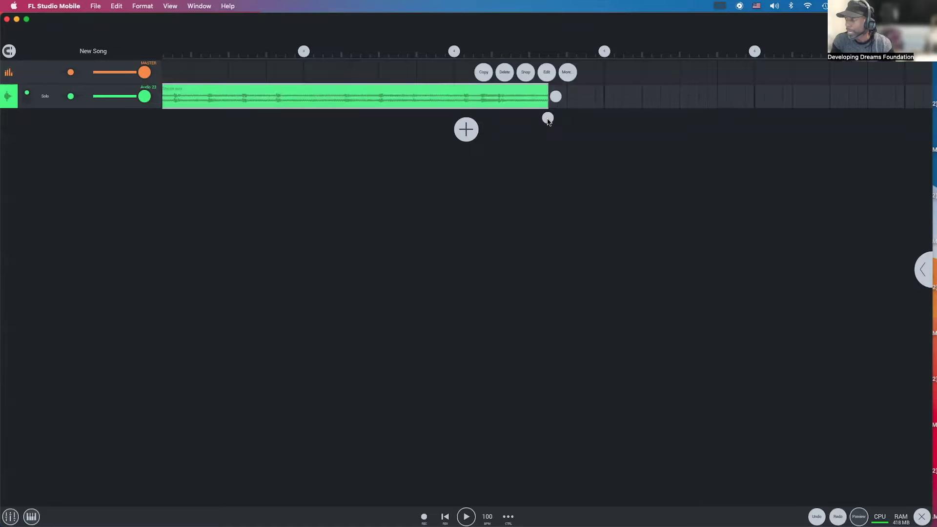
left_click(548, 118)
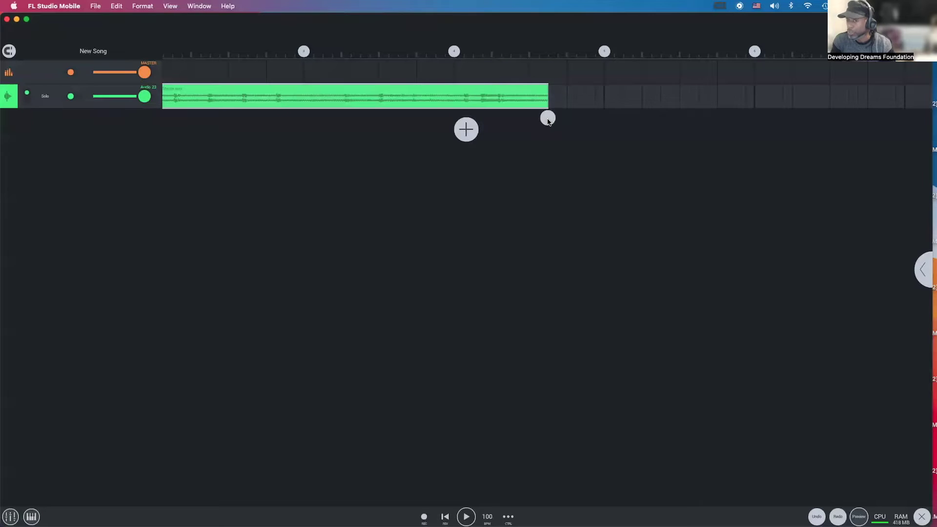
left_click_drag(549, 120, 604, 118)
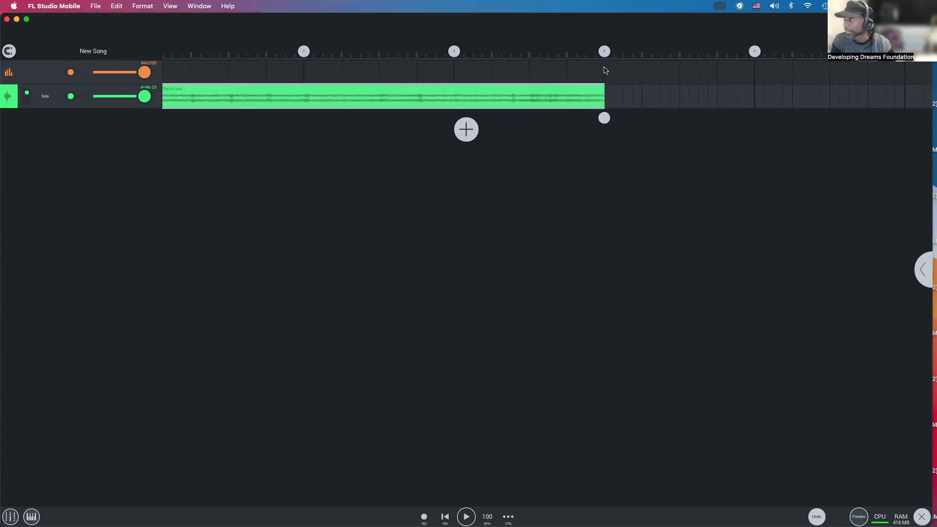
scroll(522, 78, "left", 3)
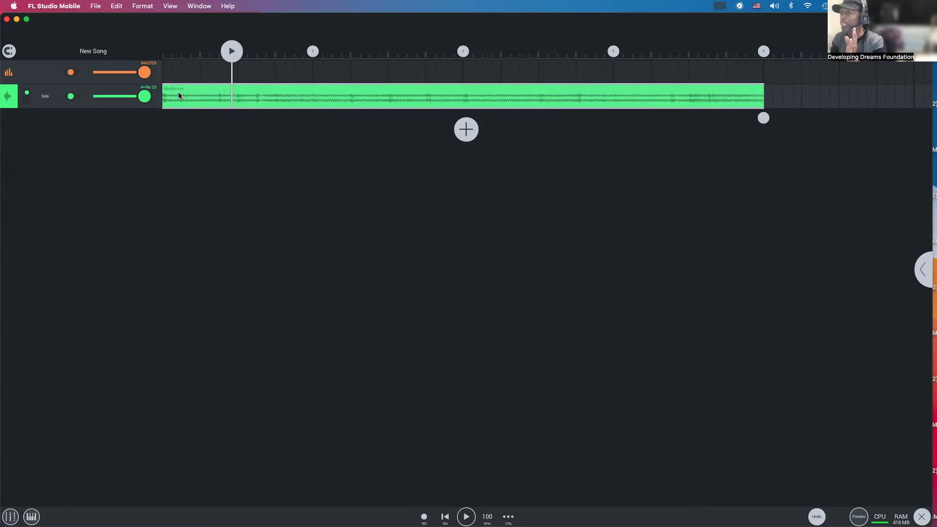
- Rewind to the start and play the song through, then stop
left_click(445, 516)
key("space")
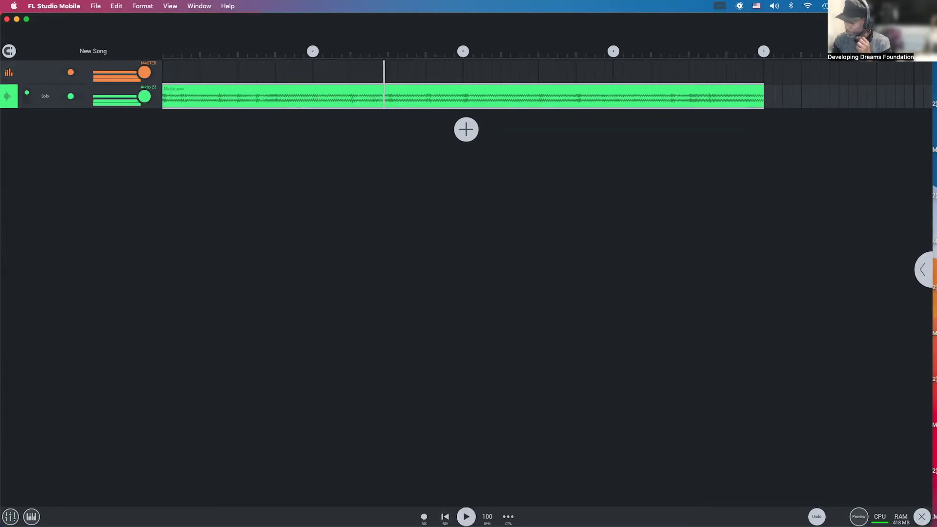
key("space")
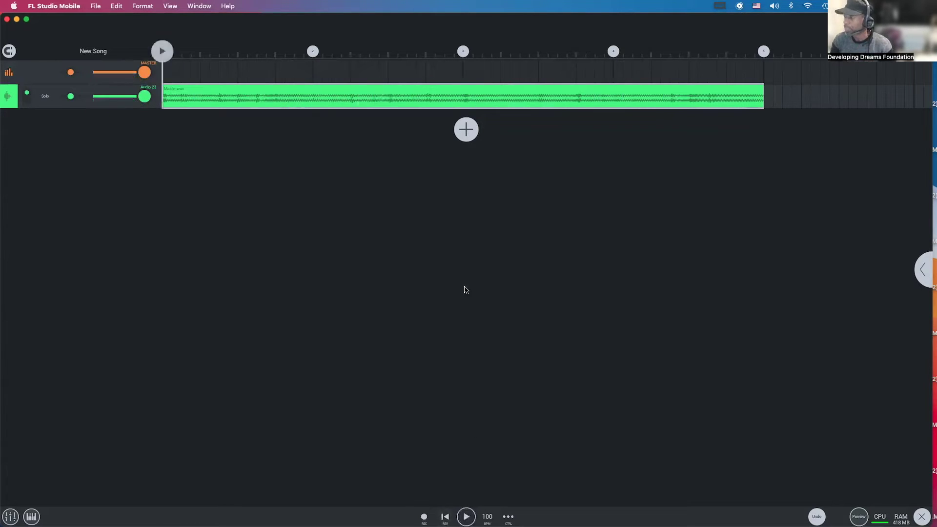
- Add an audio clip track loaded with AV Piano Loop 06 - 85bpm - Dm.wav from Free-Piano-Loops > Piano Loops > WAV
left_click(465, 129)
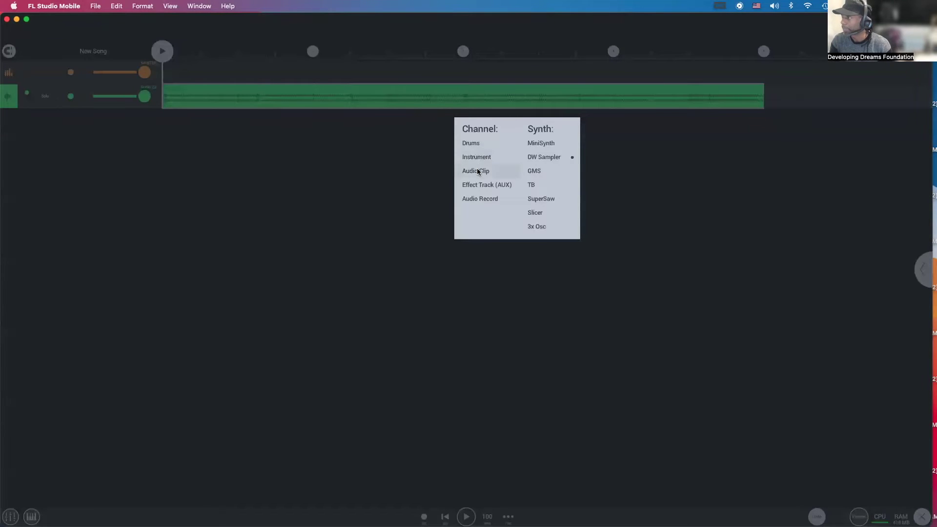
left_click(477, 171)
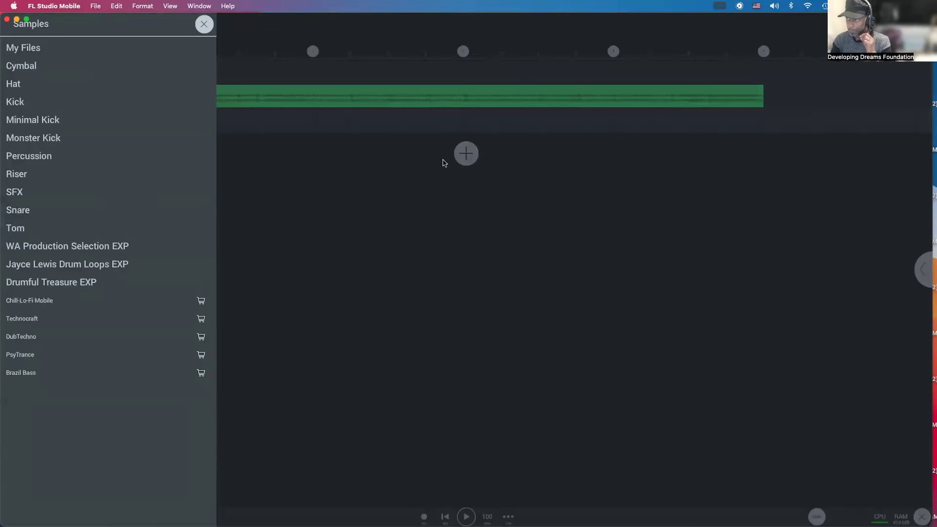
left_click(62, 49)
left_click(90, 157)
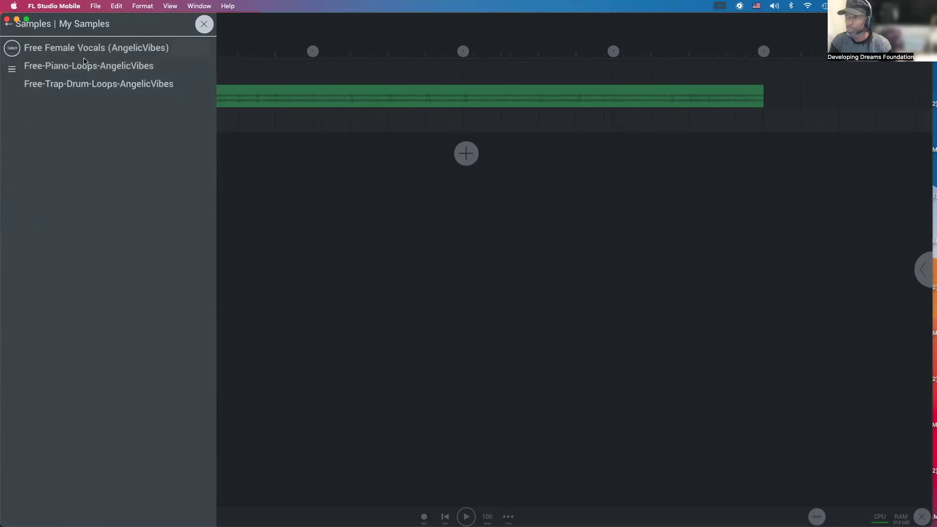
left_click(84, 66)
left_click(74, 55)
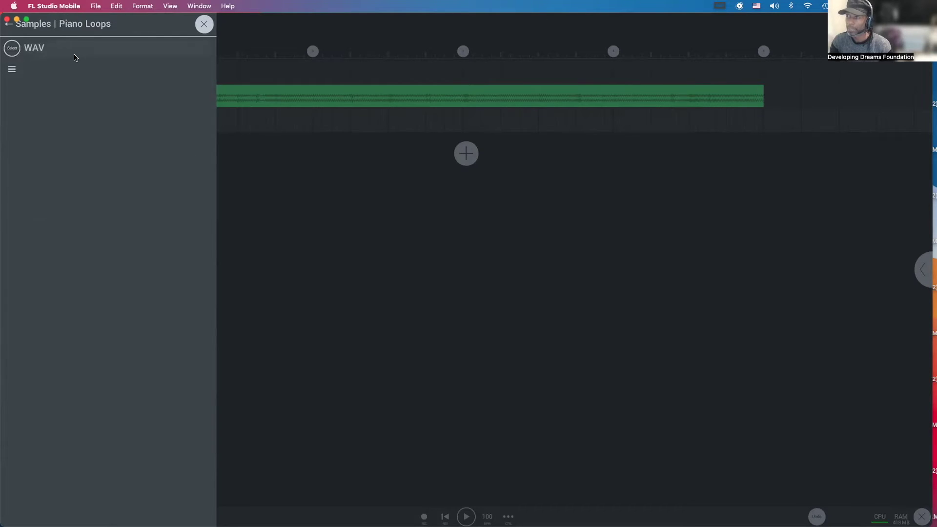
left_click(74, 55)
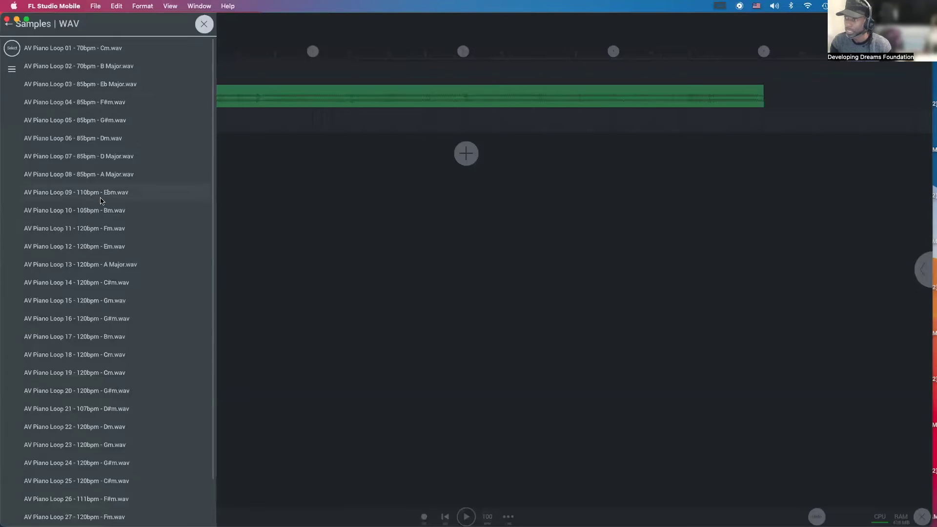
left_click(102, 140)
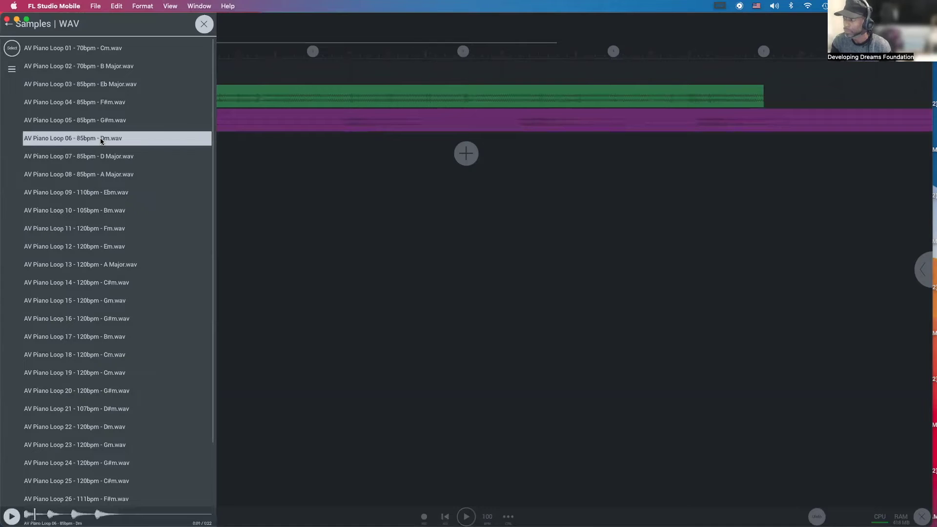
scroll(102, 142, "down", 1)
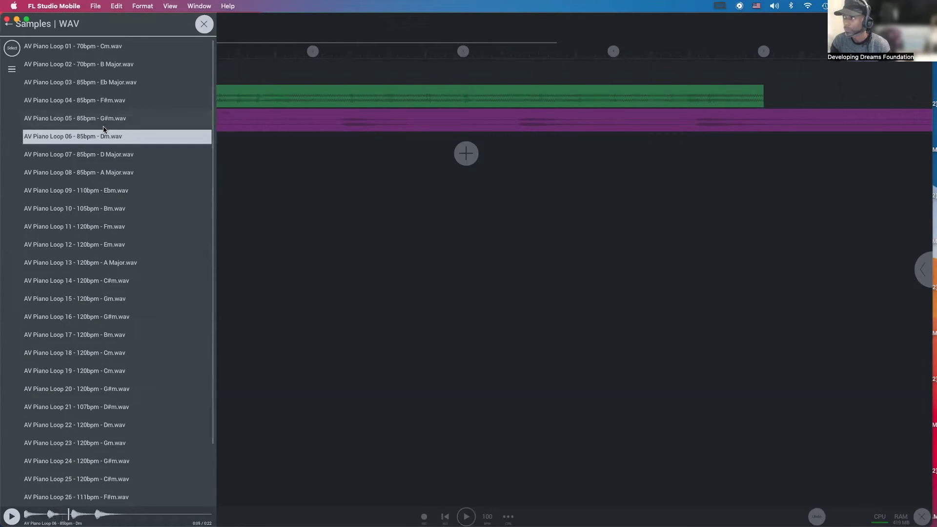
left_click(273, 169)
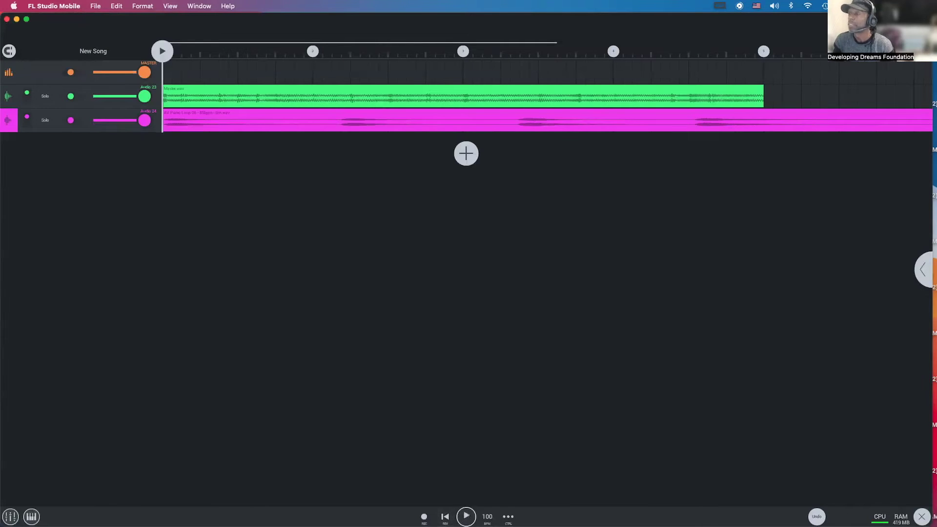
- Play the arrangement, then park the playhead at the end of the green drum clip
left_click(466, 516)
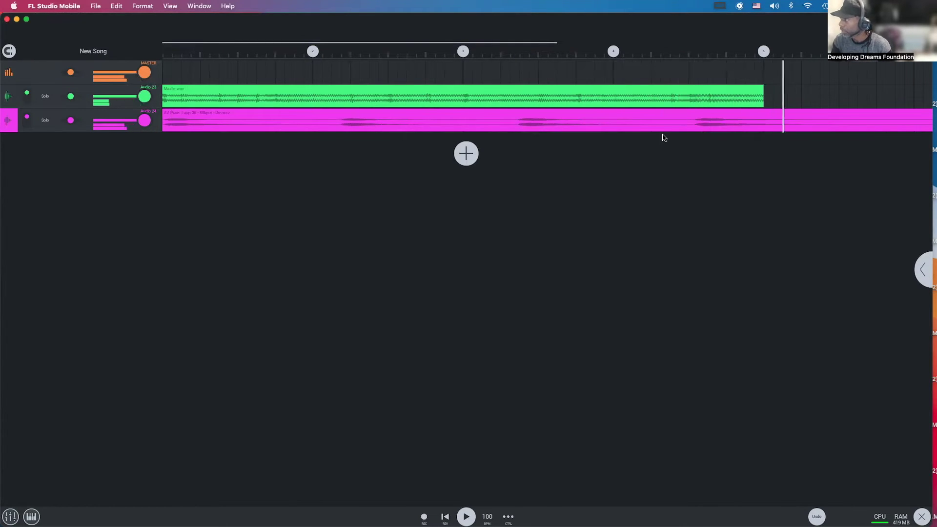
key("space")
scroll(663, 139, "right", 5)
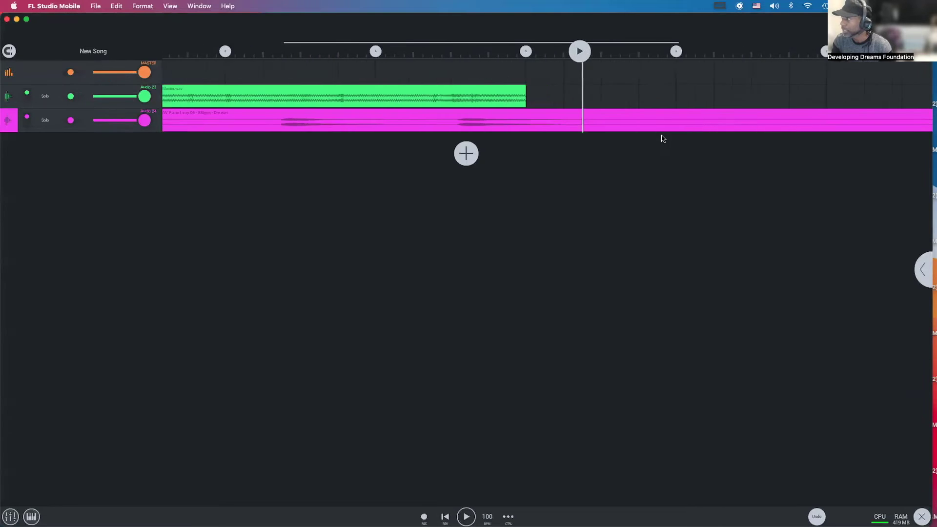
key("space")
key("space")
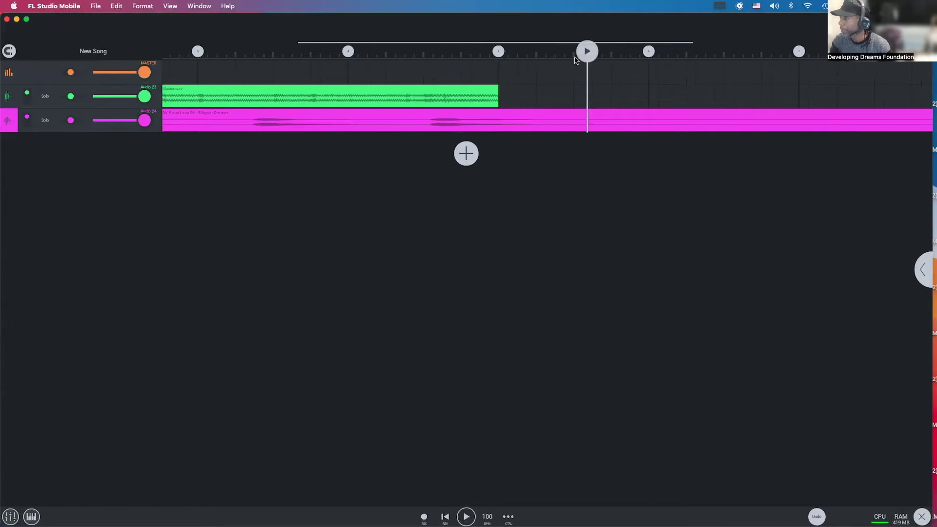
left_click_drag(575, 59, 487, 65)
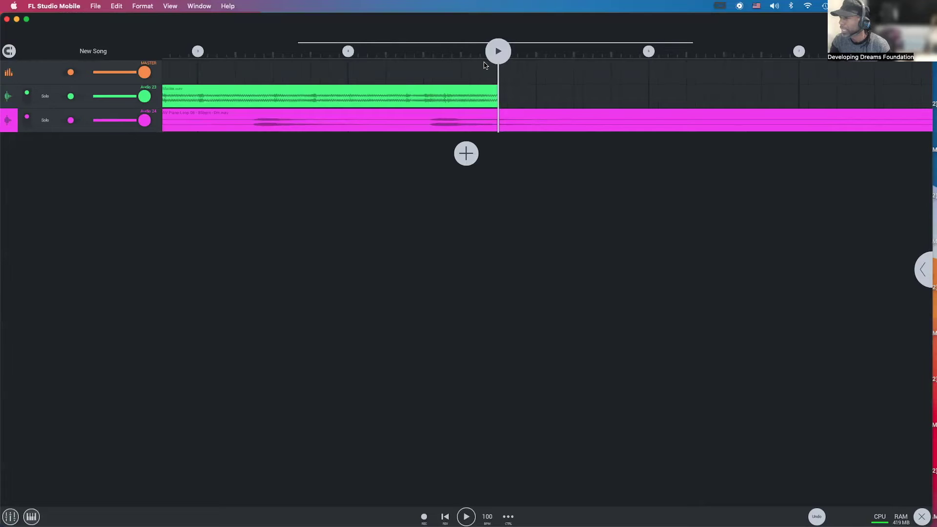
left_click_drag(484, 65, 486, 73)
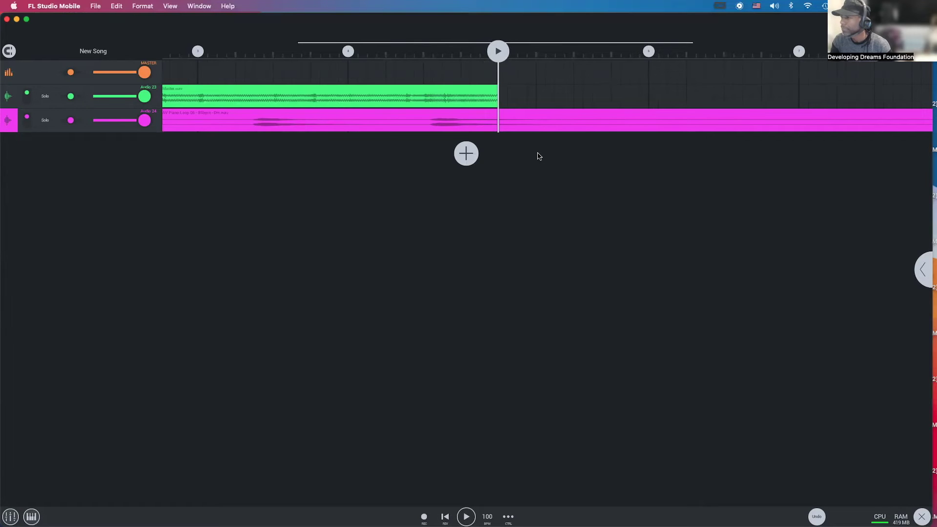
scroll(538, 152, "right", 10)
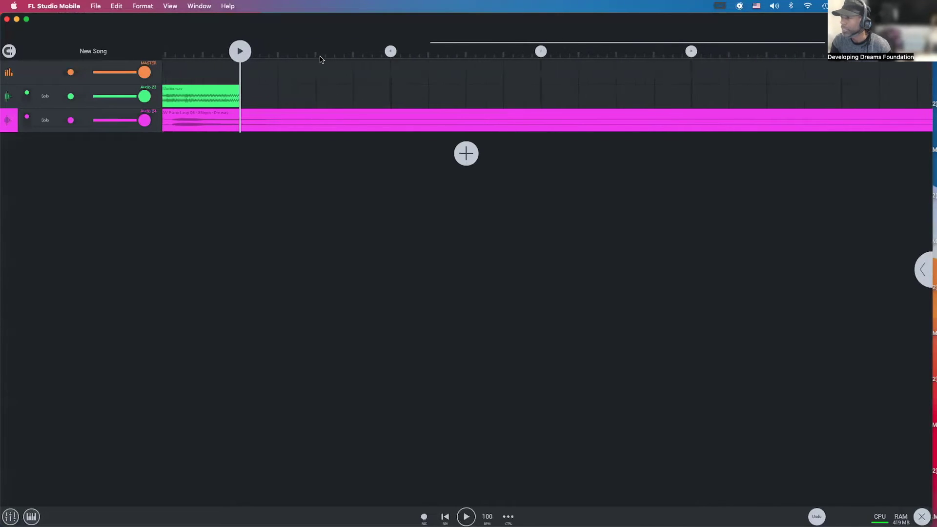
scroll(265, 84, "left", 20)
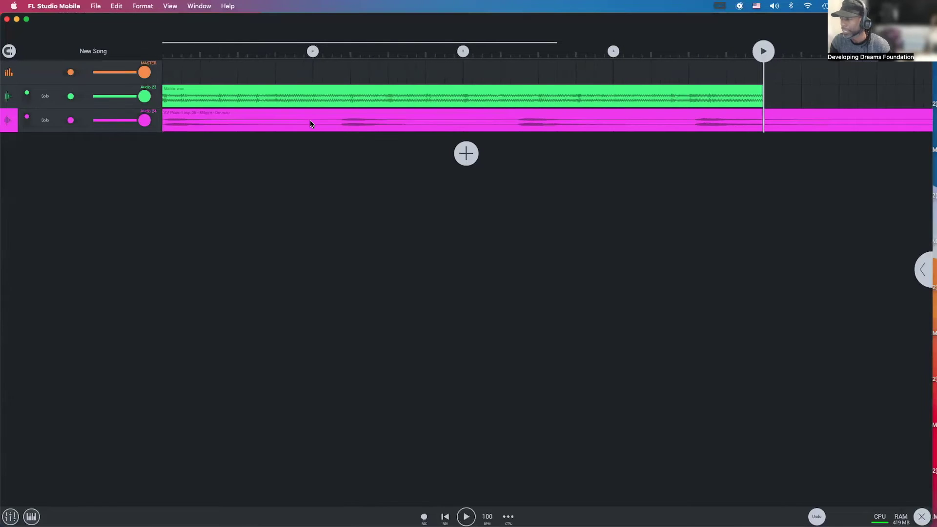
- Select the pink piano clip and drag its end handle left to shorten it
left_click(680, 130)
scroll(711, 141, "right", 15)
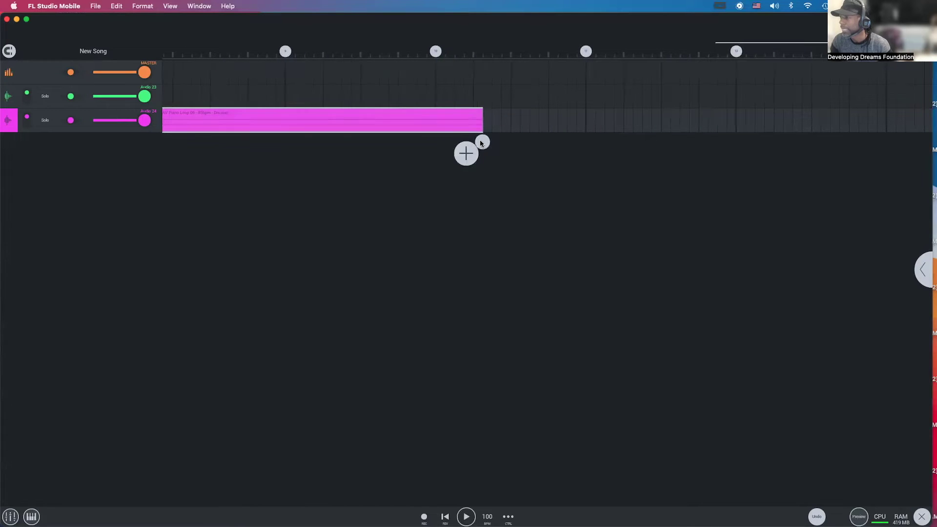
left_click_drag(480, 143, 285, 142)
scroll(361, 204, "left", 15)
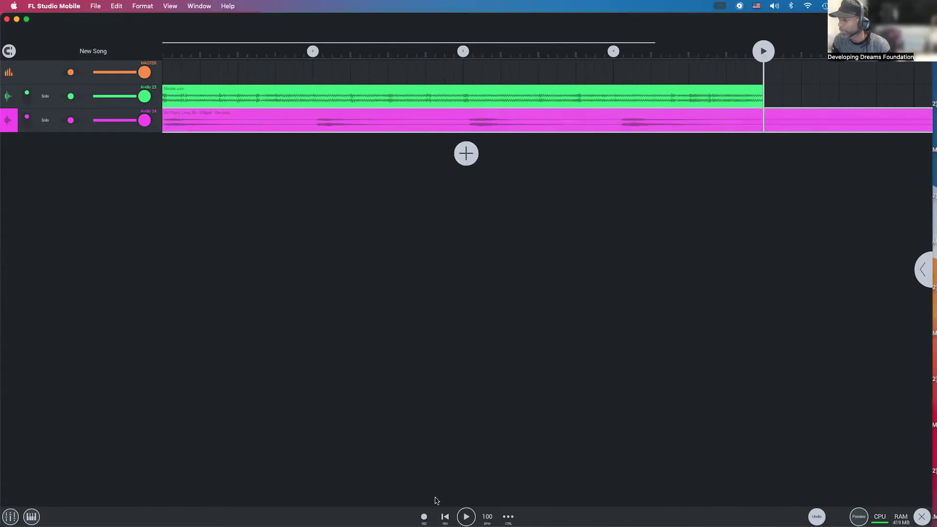
- Play the song from the start, then set the playhead to bar 3
left_click(444, 516)
left_click(466, 516)
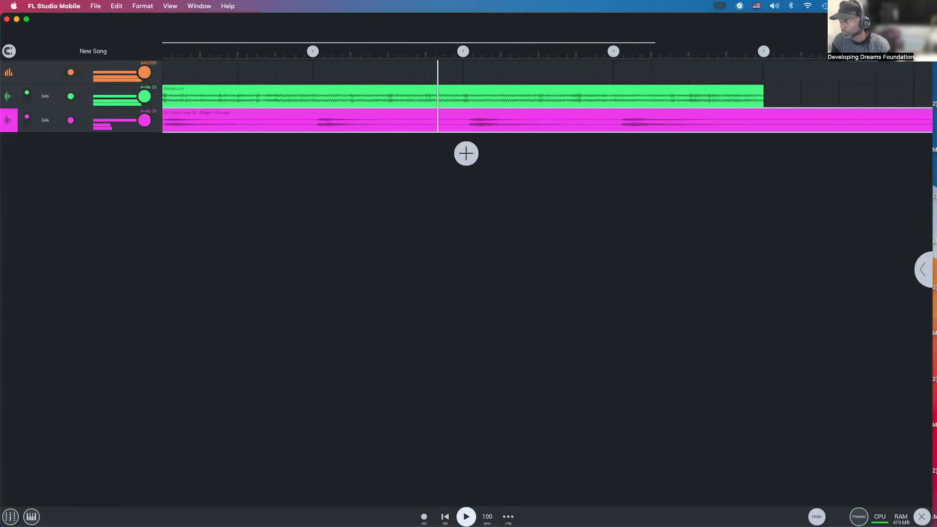
key("space")
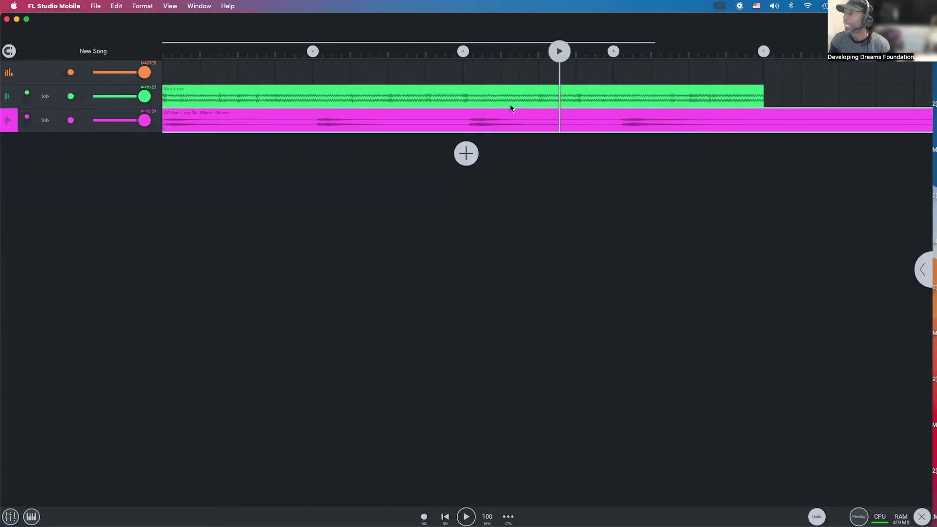
left_click_drag(554, 53, 457, 60)
- Slice the piano clip at bar 3 and delete the right-hand piece
left_click(462, 123)
left_click(500, 94)
left_click(420, 110)
left_click(482, 120)
key("Delete")
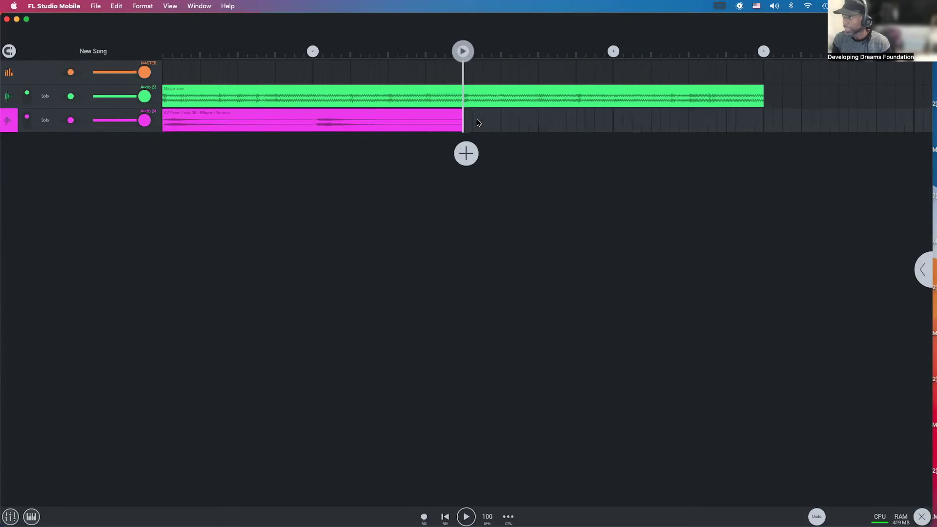
- Paste a copy of the first piano half right after it at bar 3 and play it back
left_click(426, 125)
left_click(452, 124)
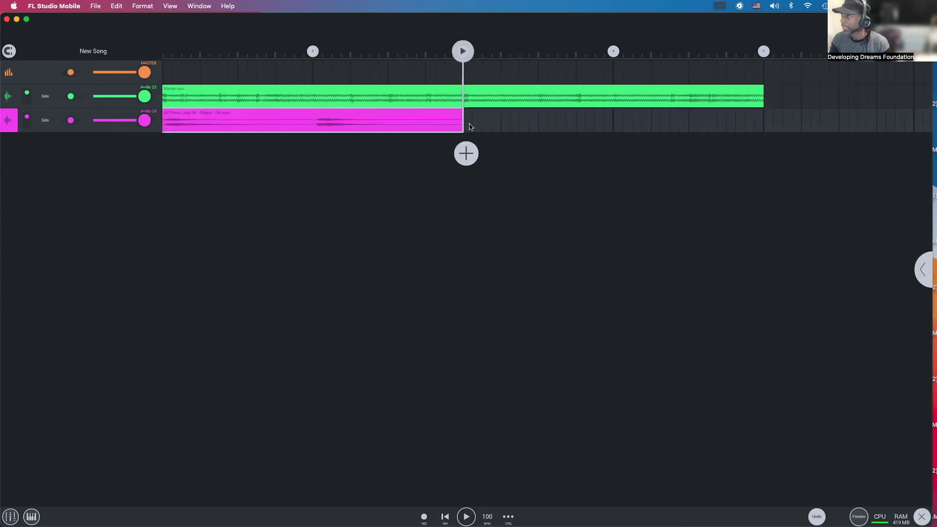
left_click(470, 122)
left_click(471, 122)
left_click_drag(476, 127, 476, 123)
key("space")
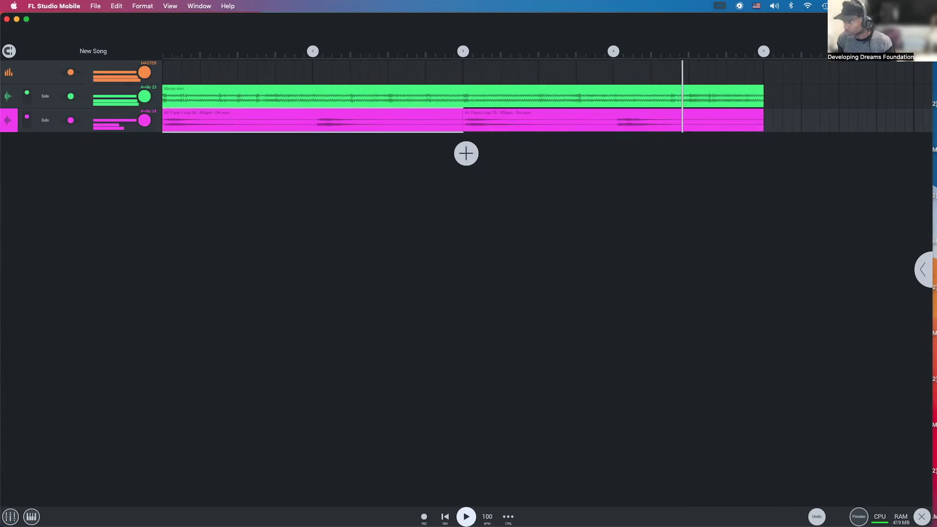
key("space")
- Delete the pasted piano copy and undo back to the single long piano clip
left_click(529, 127)
key("Delete")
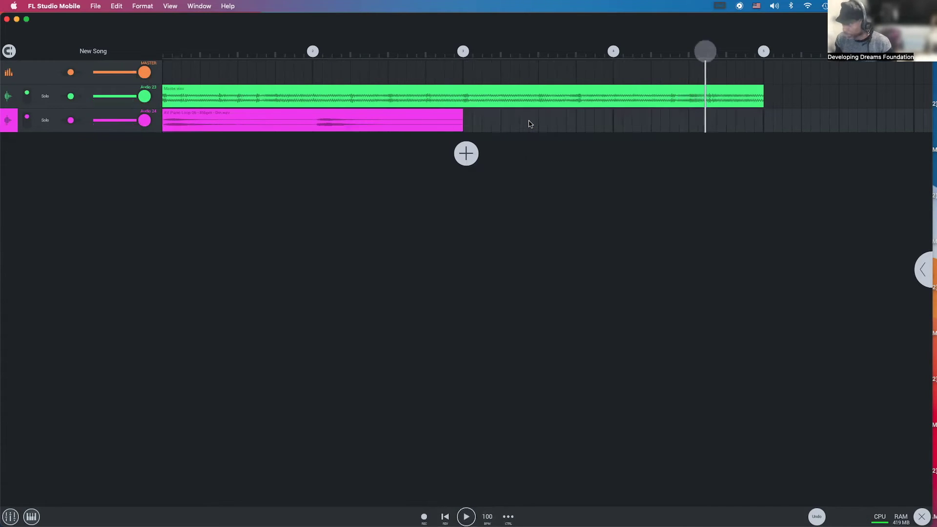
left_click(401, 127)
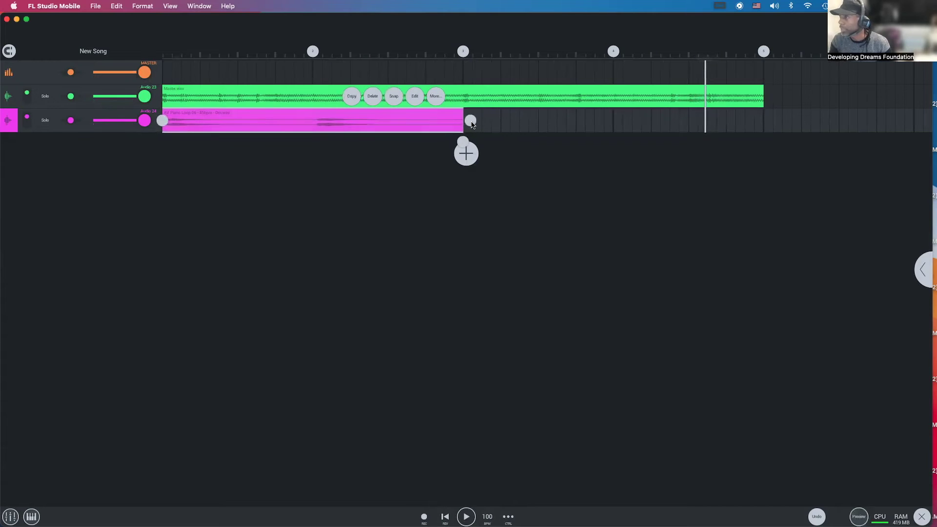
left_click(816, 516)
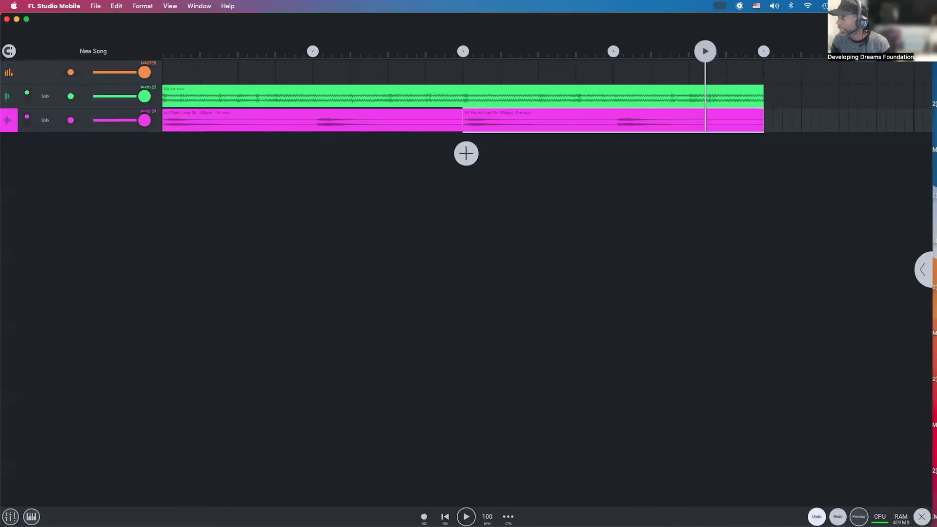
left_click(816, 516)
left_click(816, 516)
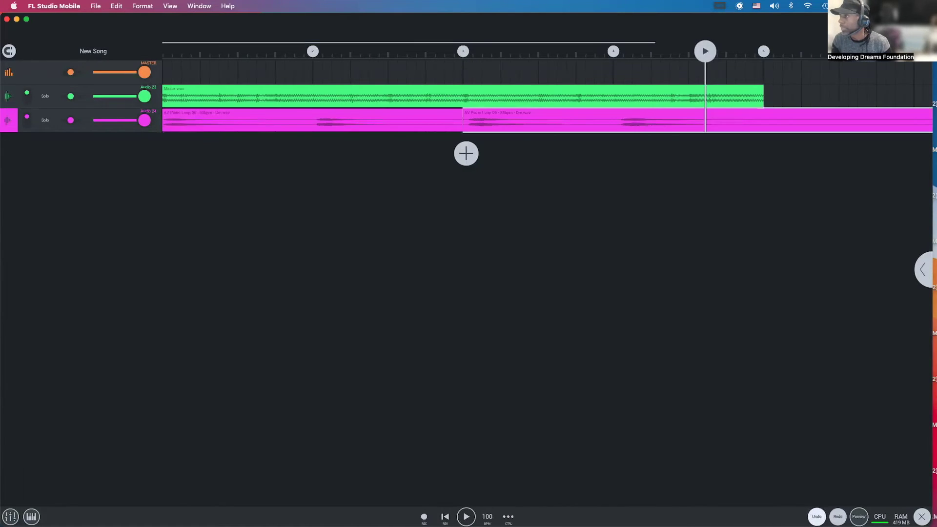
left_click(816, 516)
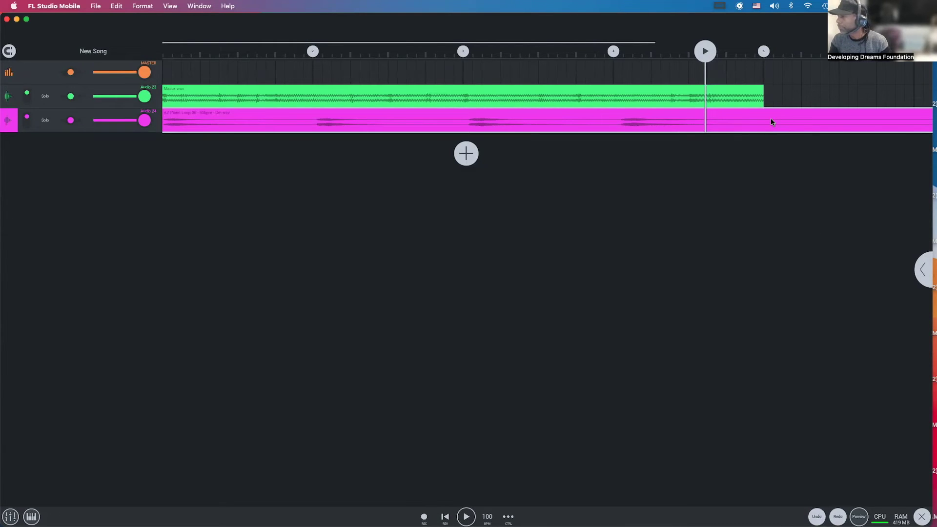
- Slice the long piano clip at bar 3 using More > Slice
left_click_drag(705, 51, 459, 58)
left_click(464, 119)
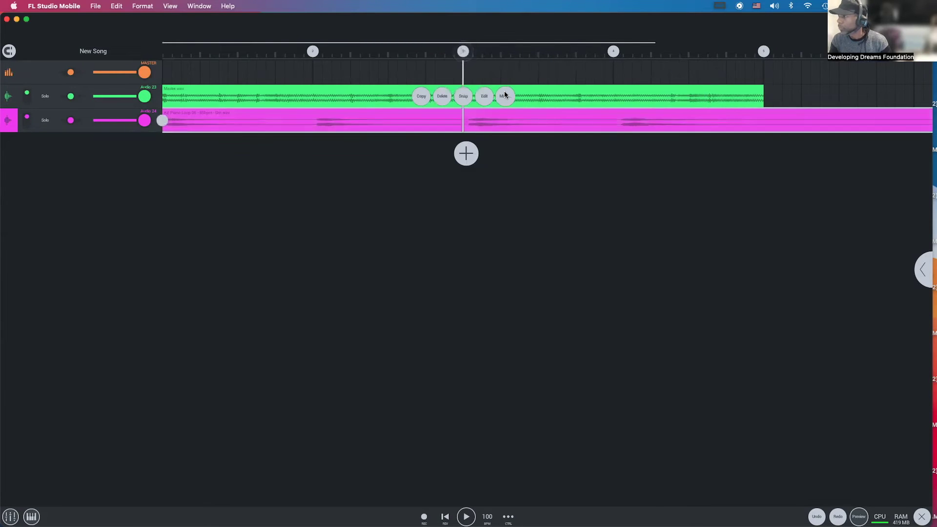
left_click(466, 98)
left_click(439, 100)
left_click(488, 121)
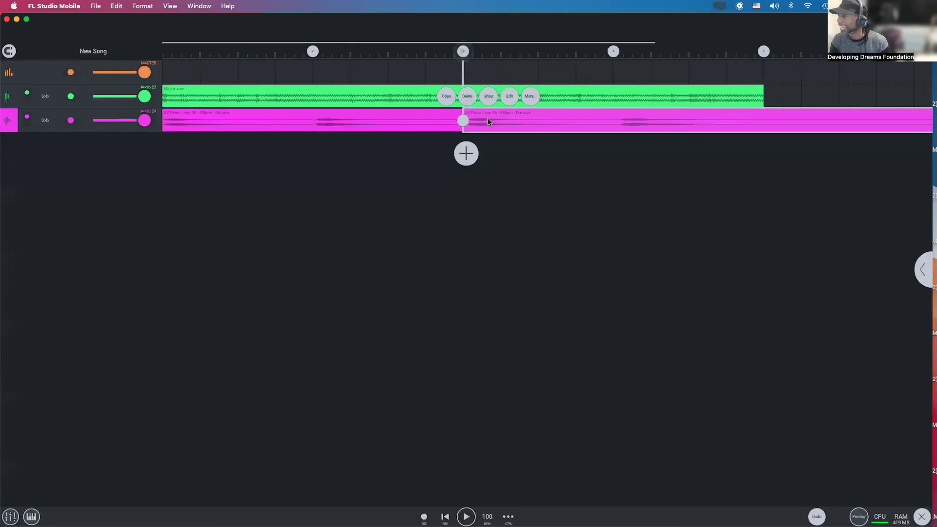
- Pull the left piano piece's end back slightly so it ends just before bar 3
left_click(441, 125)
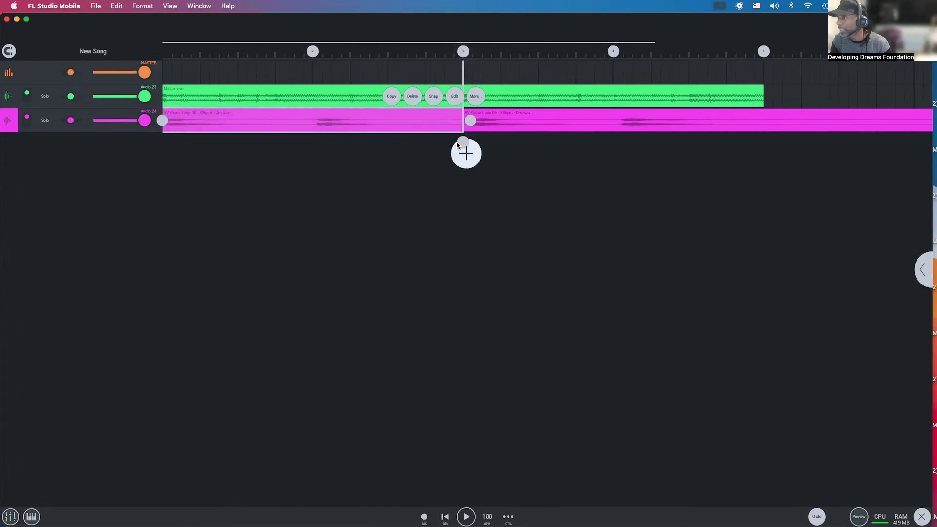
left_click(450, 122)
left_click(450, 122)
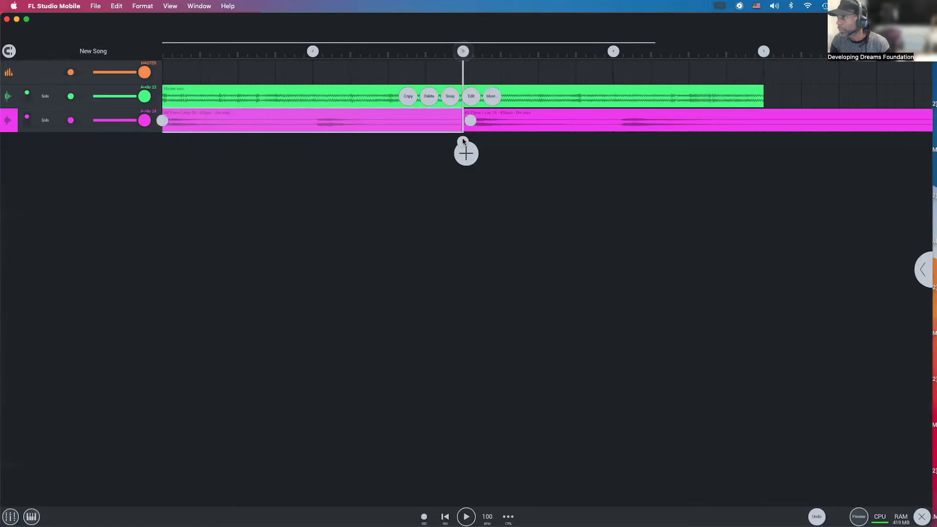
left_click_drag(462, 121, 454, 139)
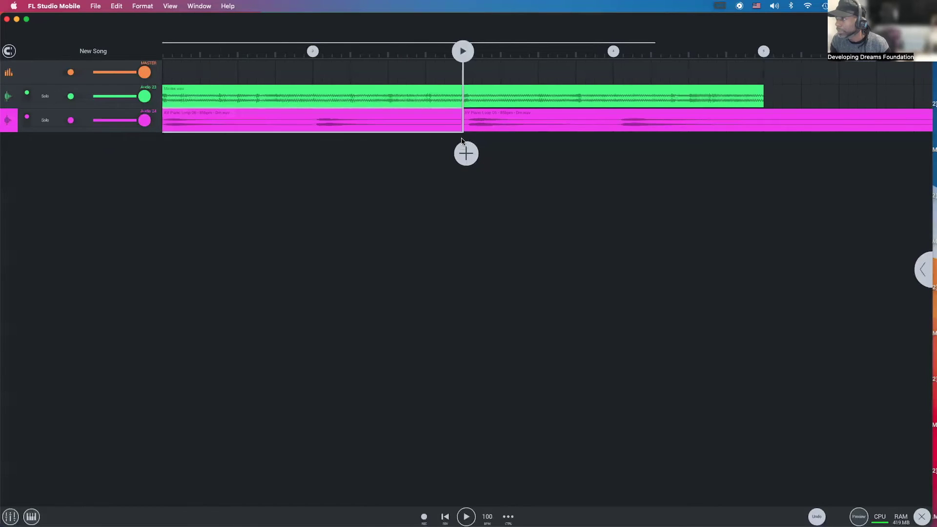
left_click_drag(461, 141, 456, 142)
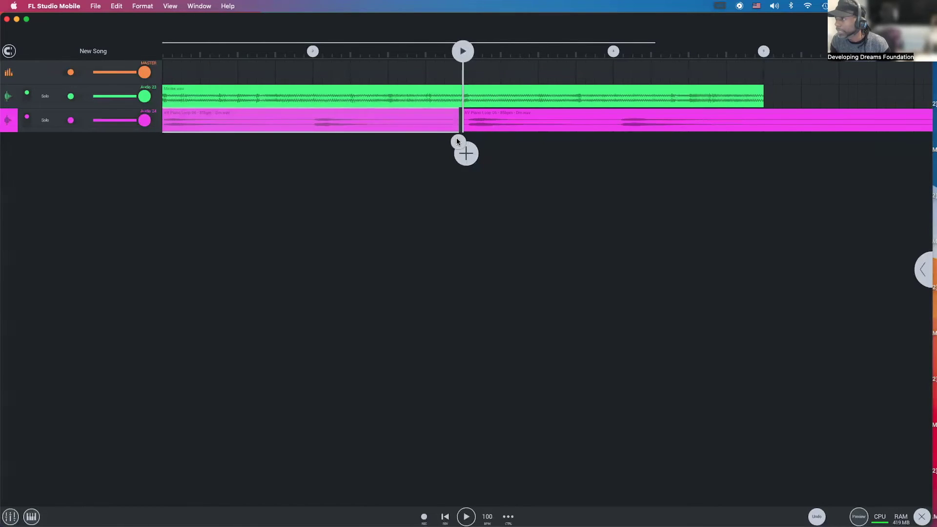
left_click(534, 128)
- Slice the pink piano clip where the green drum clip ends
scroll(535, 128, "right", 10)
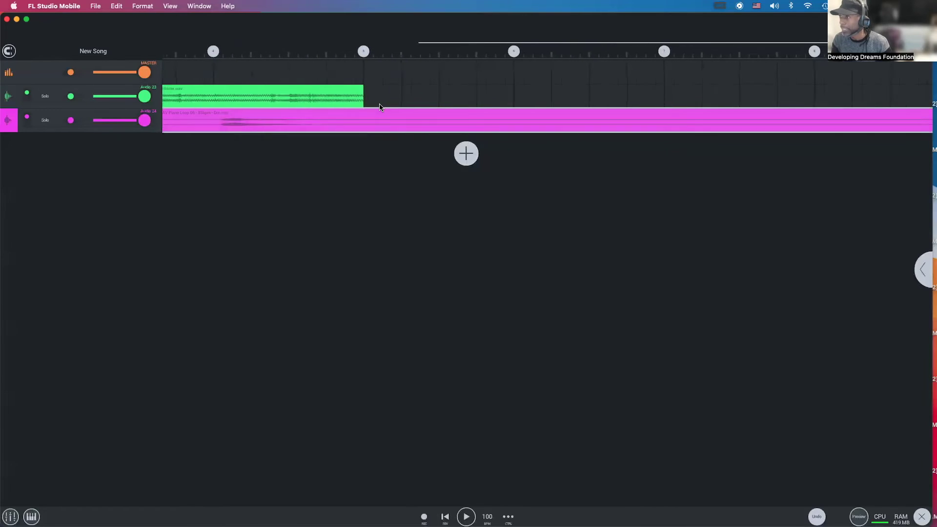
left_click(364, 54)
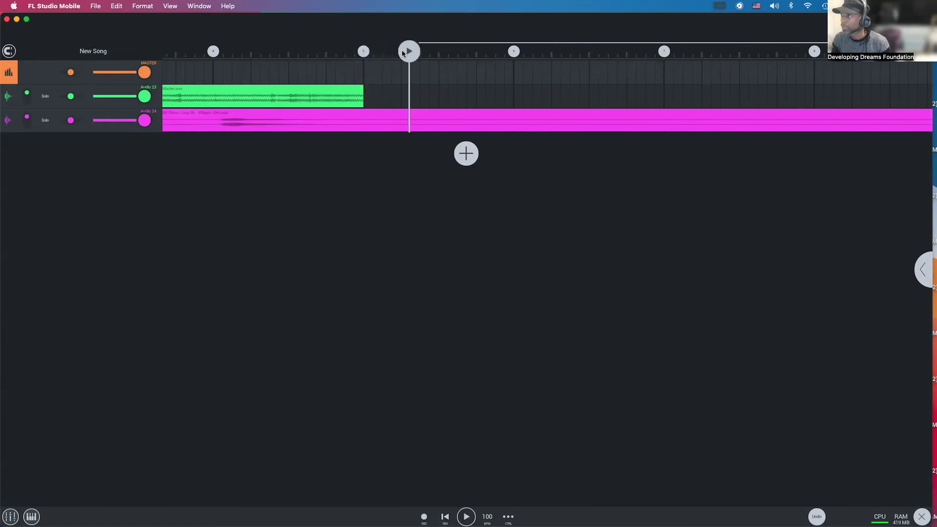
left_click_drag(408, 51, 351, 57)
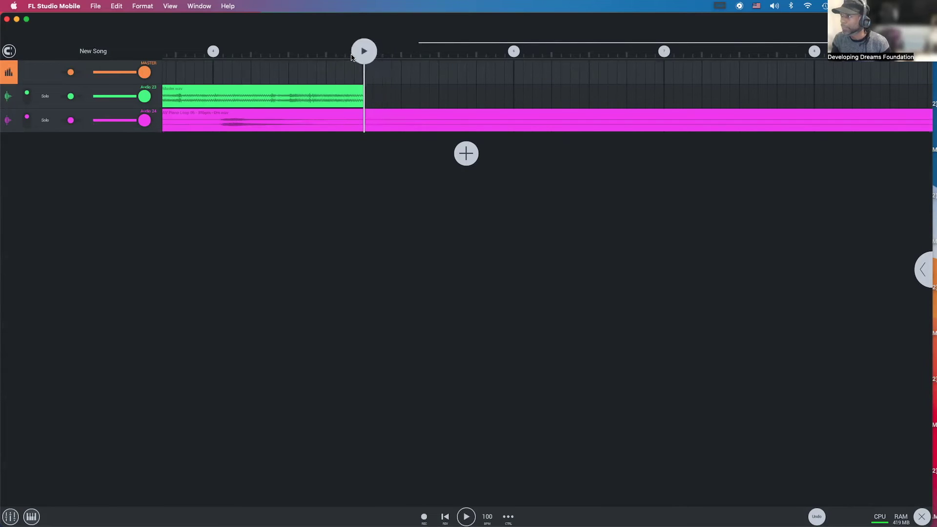
left_click(364, 122)
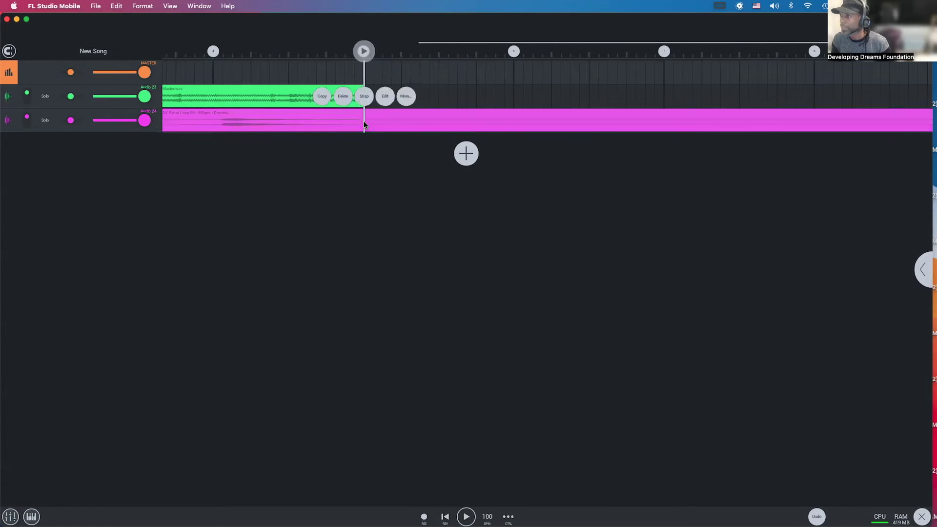
left_click(405, 96)
left_click(340, 103)
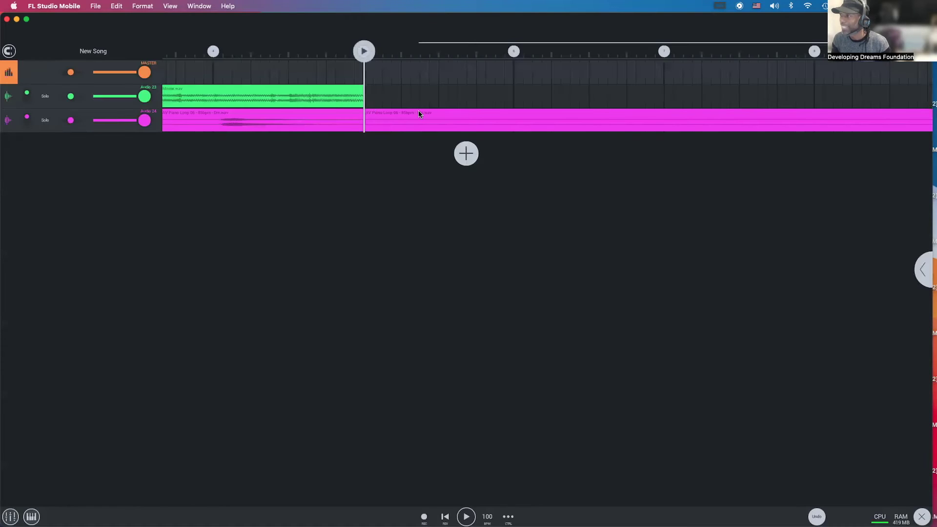
left_click(417, 116)
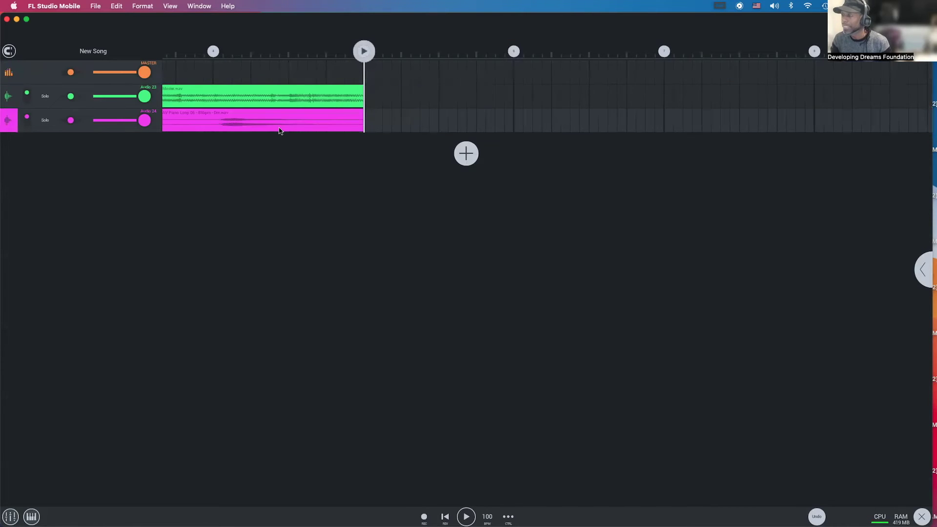
scroll(293, 122, "left", 5)
- Shorten the right piano piece's end slightly and play the arrangement
left_click(312, 125)
scroll(336, 163, "left", 1)
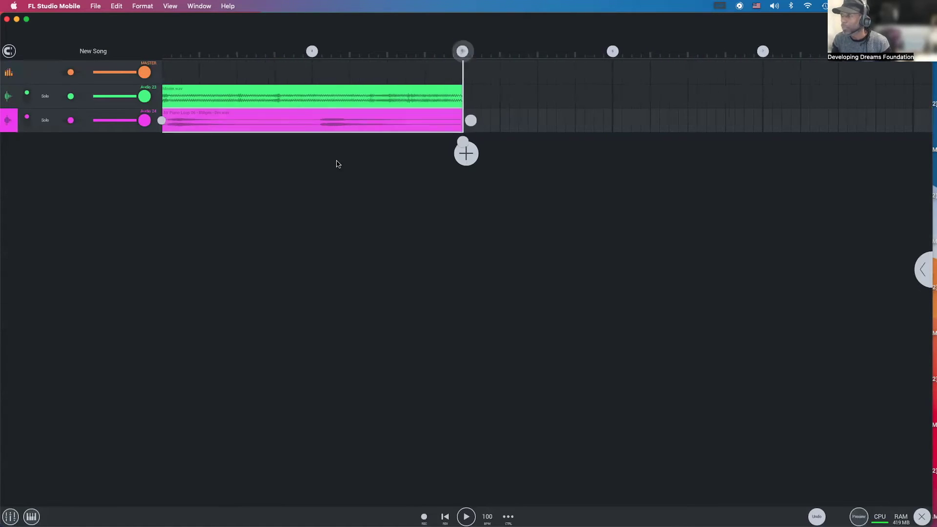
scroll(334, 160, "left", 9)
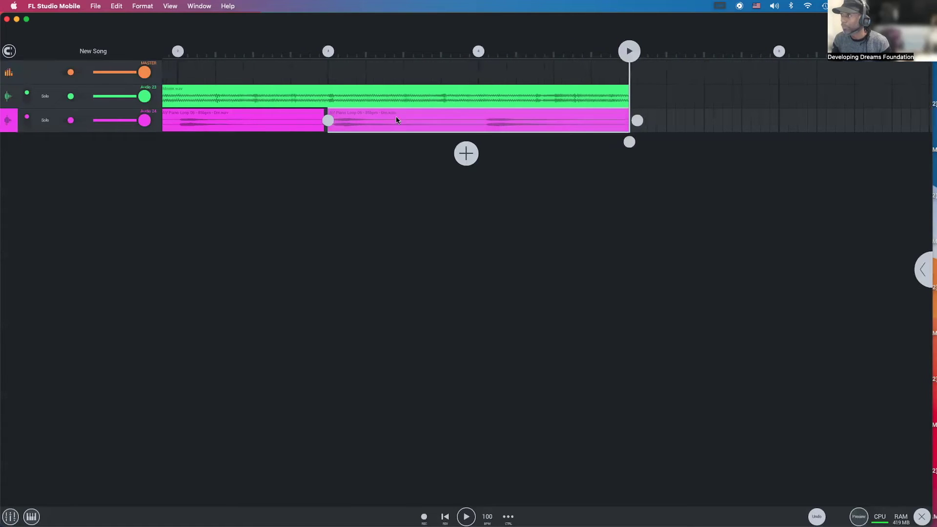
left_click(445, 134)
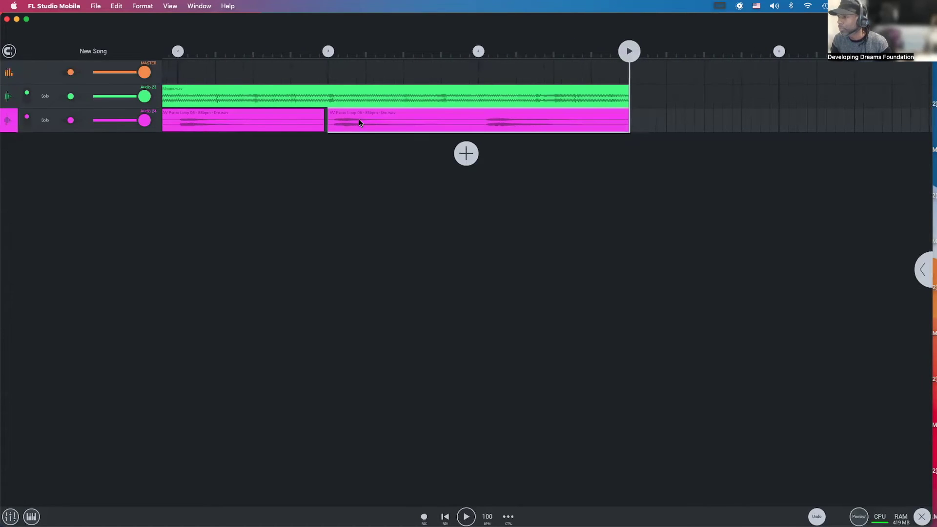
left_click(330, 130)
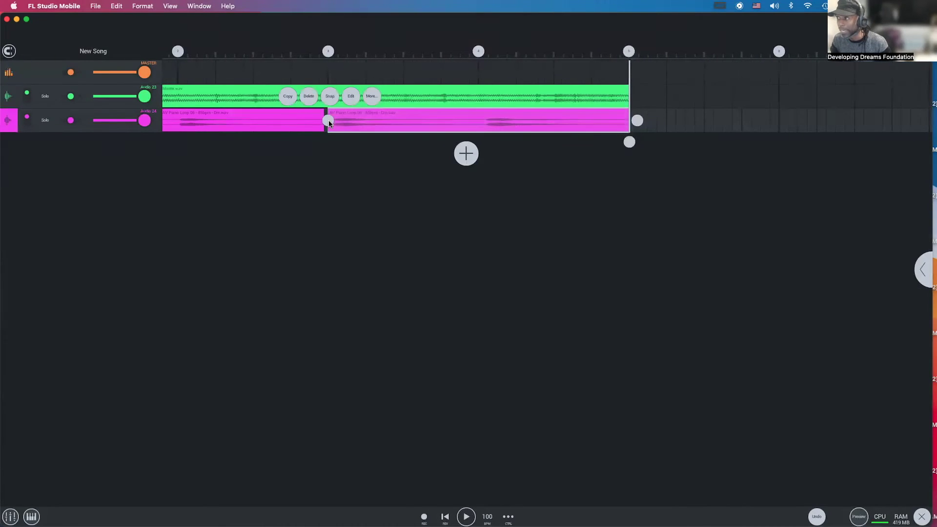
left_click(329, 122)
left_click(546, 128)
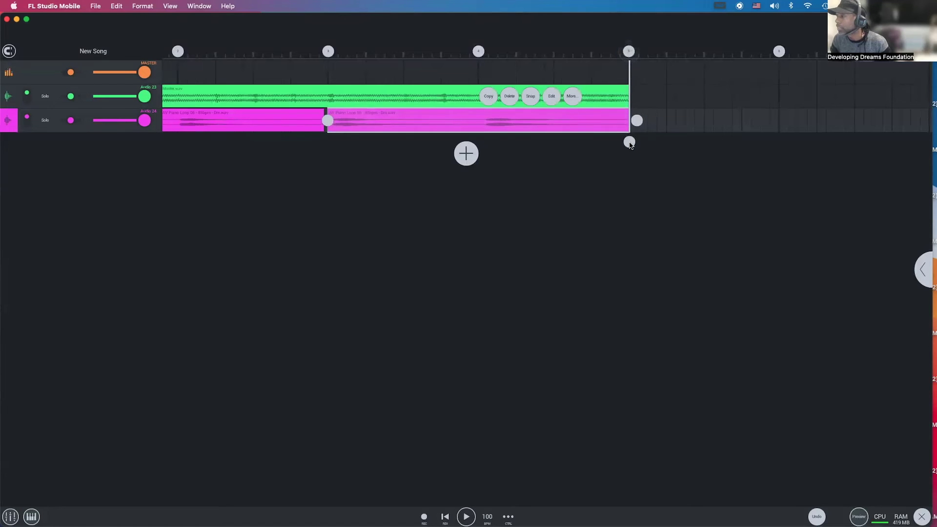
left_click_drag(628, 147, 618, 149)
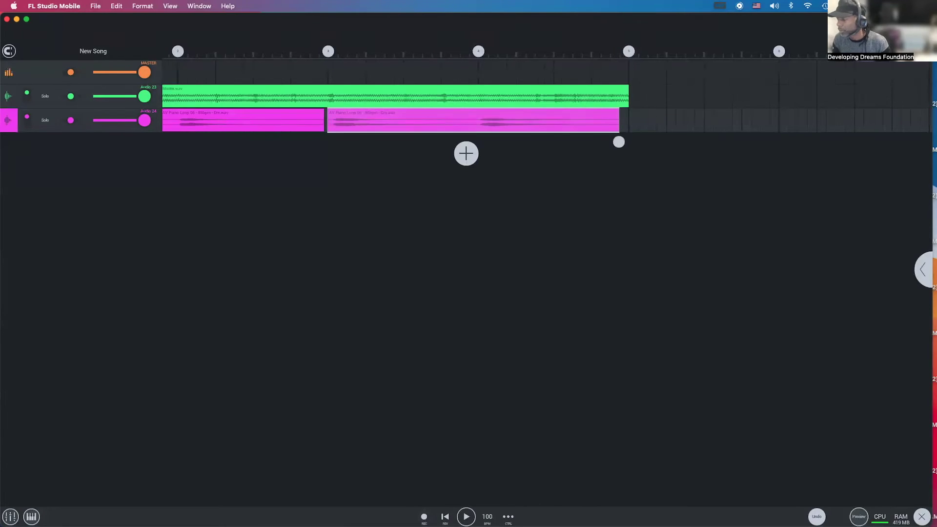
key("space")
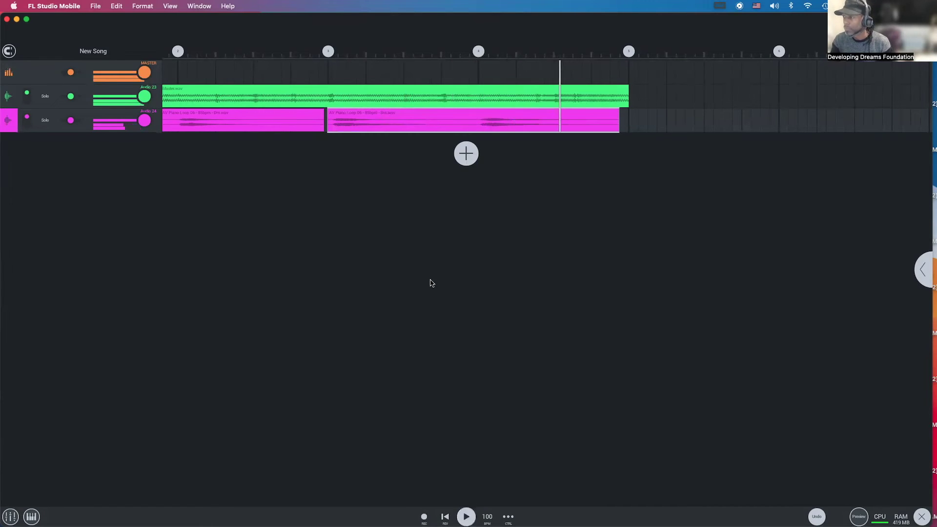
key("space")
- Nudge the second piano loop flush against the first, then rewind and play
left_click(410, 121)
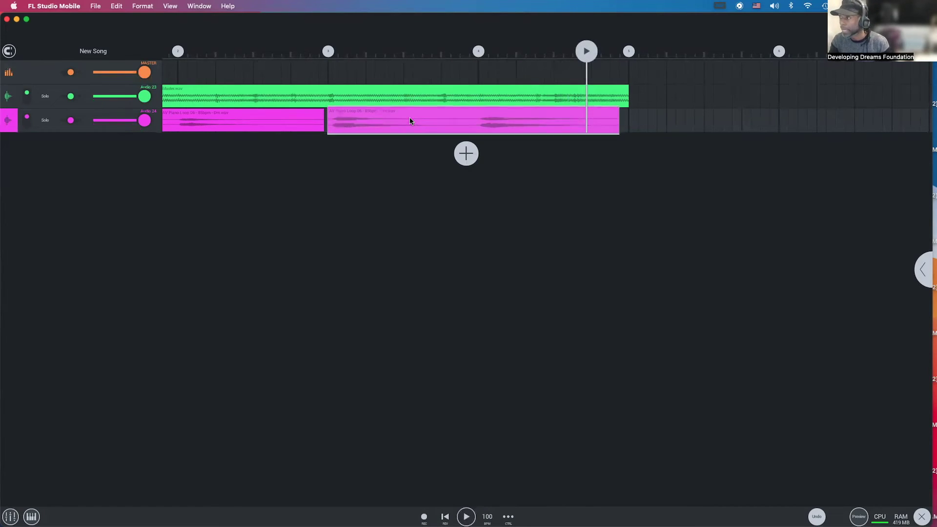
left_click_drag(408, 119, 402, 119)
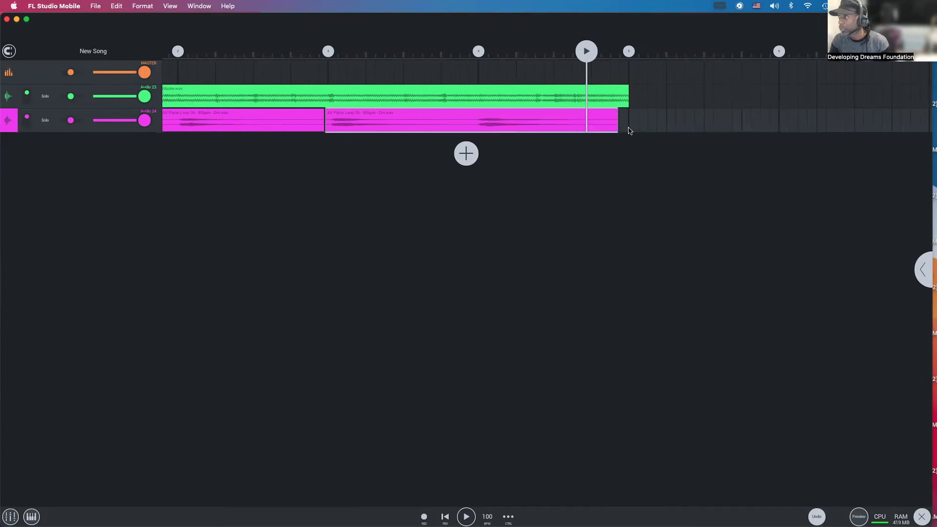
left_click(445, 516)
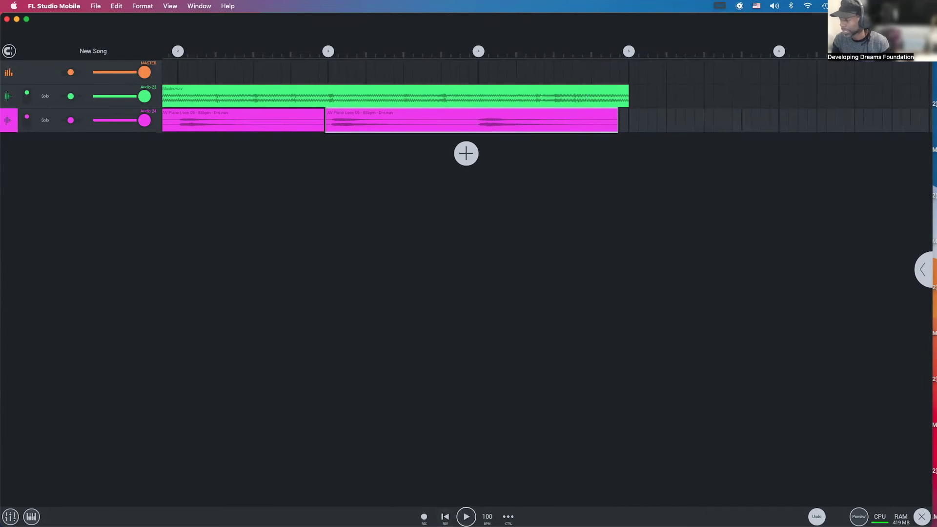
left_click(466, 516)
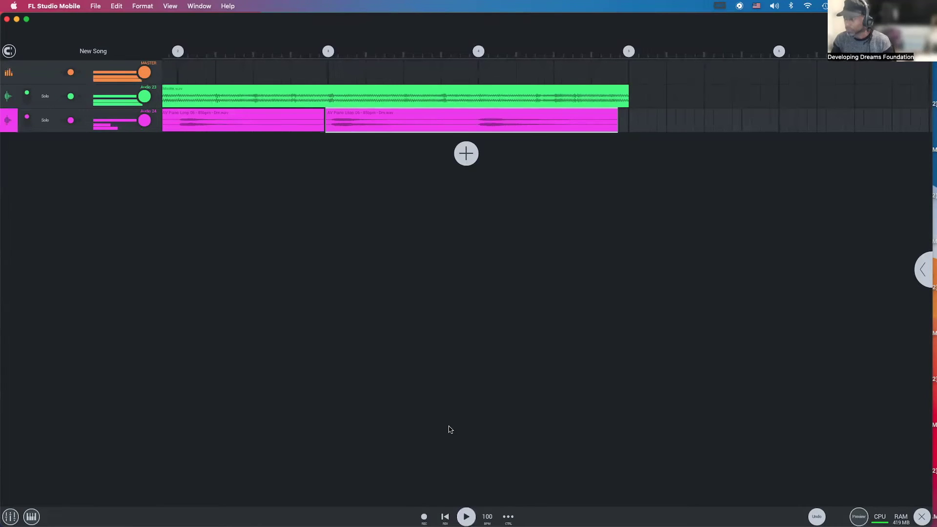
- Add an audio clip track loaded with AV - Female #19.wav from My Samples > Free Female Vocals
left_click(466, 153)
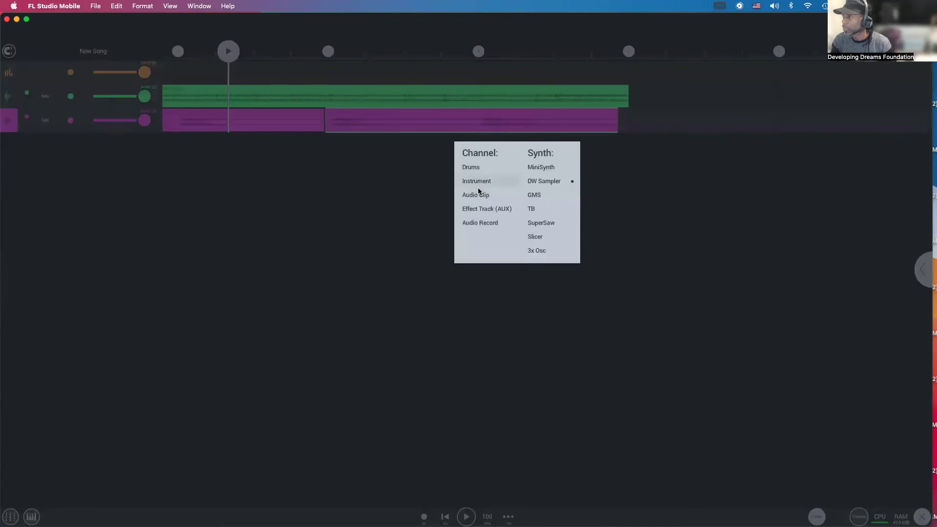
left_click(475, 194)
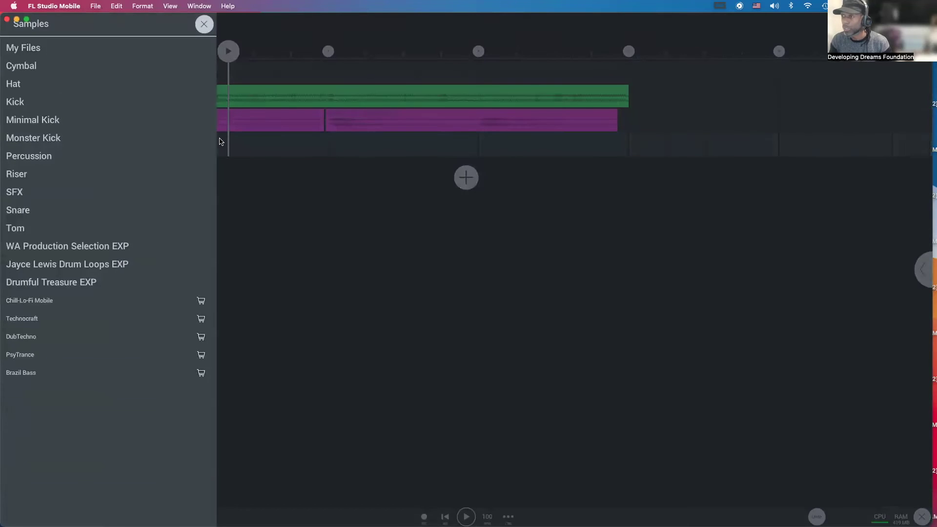
left_click(48, 54)
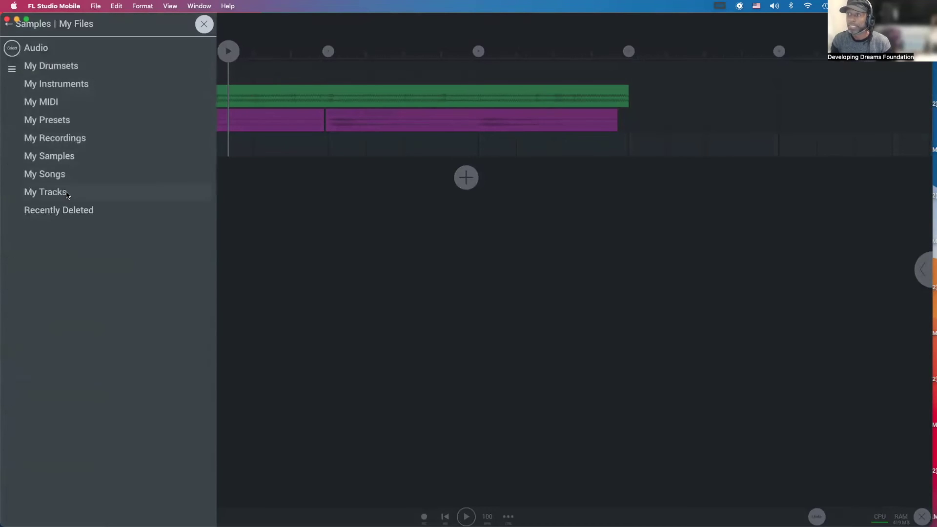
left_click(74, 161)
left_click(89, 54)
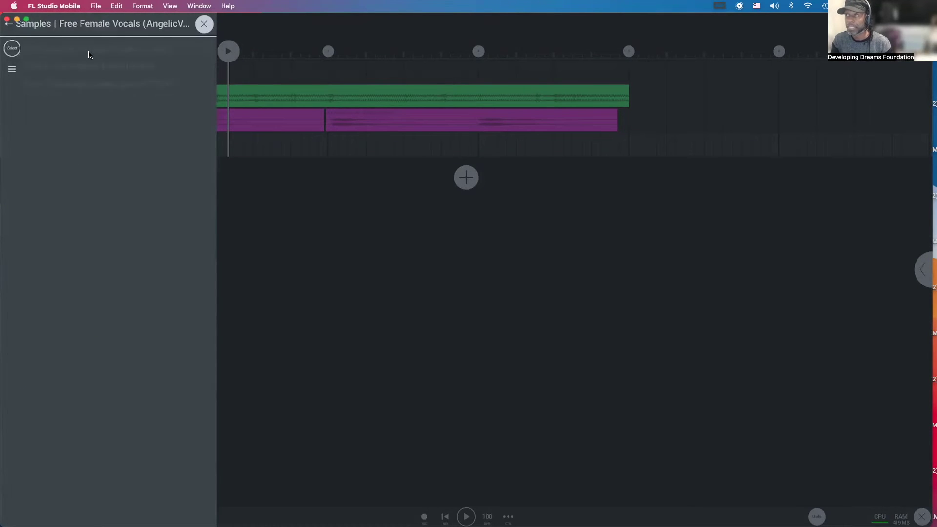
left_click(61, 336)
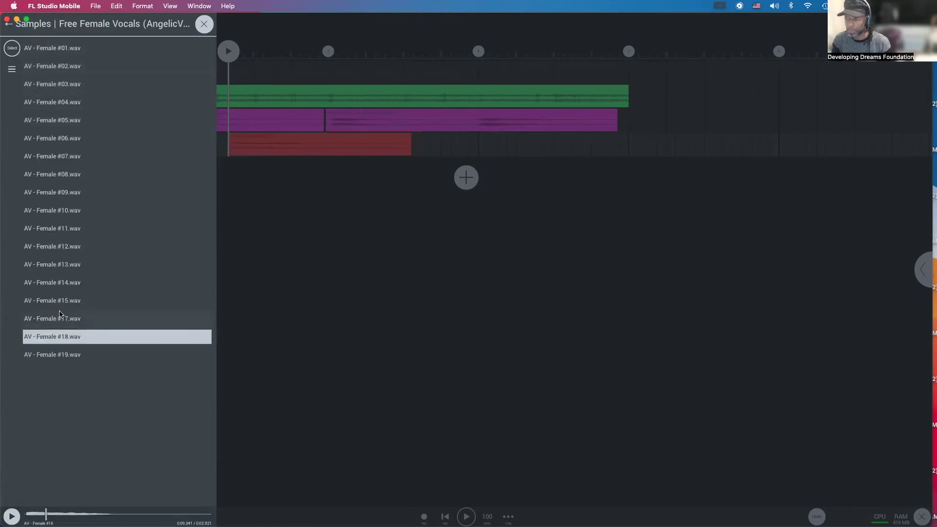
left_click(60, 352)
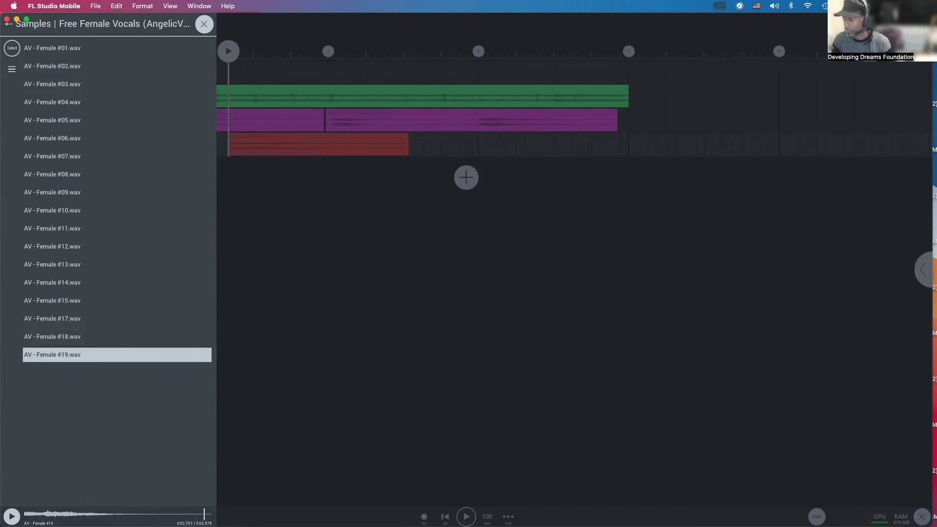
- Close the sample browser, drag the red vocal clip to the song start, and play it
left_click(449, 477)
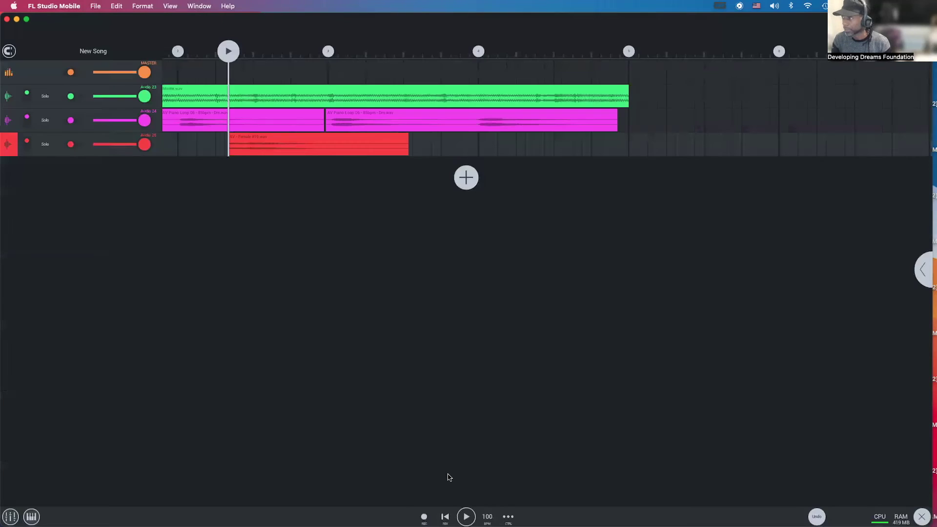
left_click(333, 145)
left_click_drag(333, 144, 256, 150)
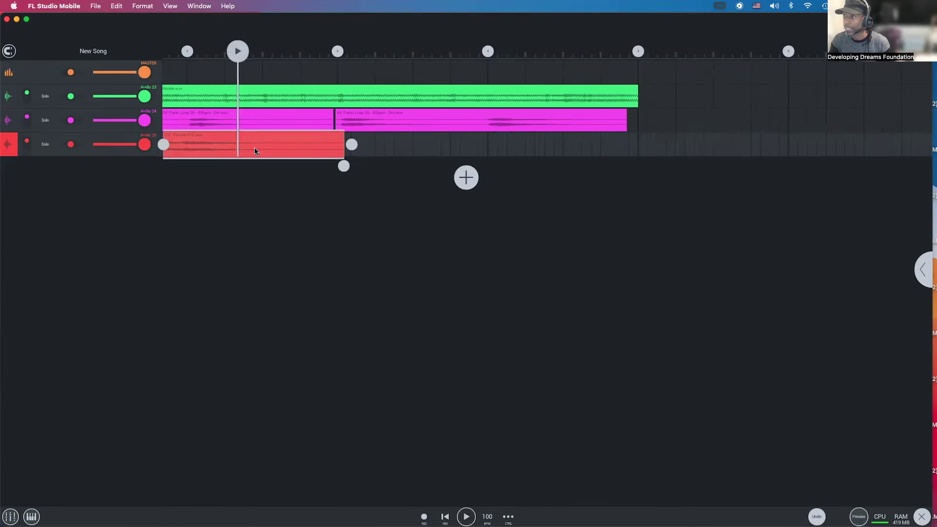
scroll(417, 152, "left", 3)
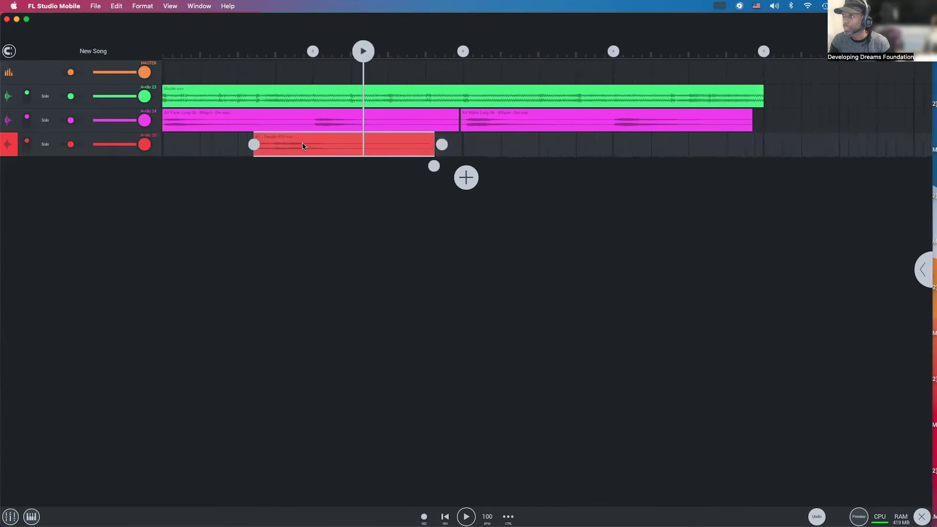
scroll(307, 143, "right", 2)
scroll(306, 143, "left", 2)
left_click_drag(338, 145, 235, 145)
key("space")
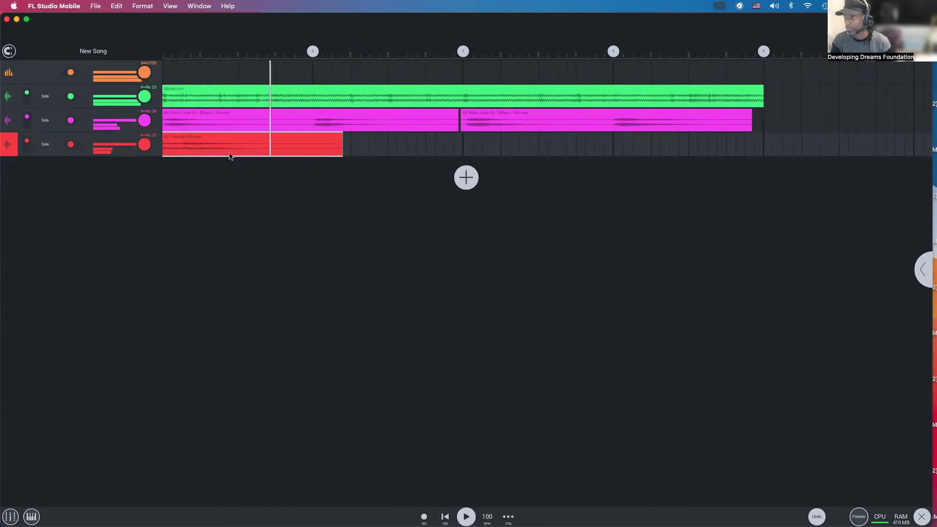
key("space")
- Shift the vocal clip to mid first bar, audition it, and open its waveform editor
left_click_drag(229, 152, 271, 151)
key("space")
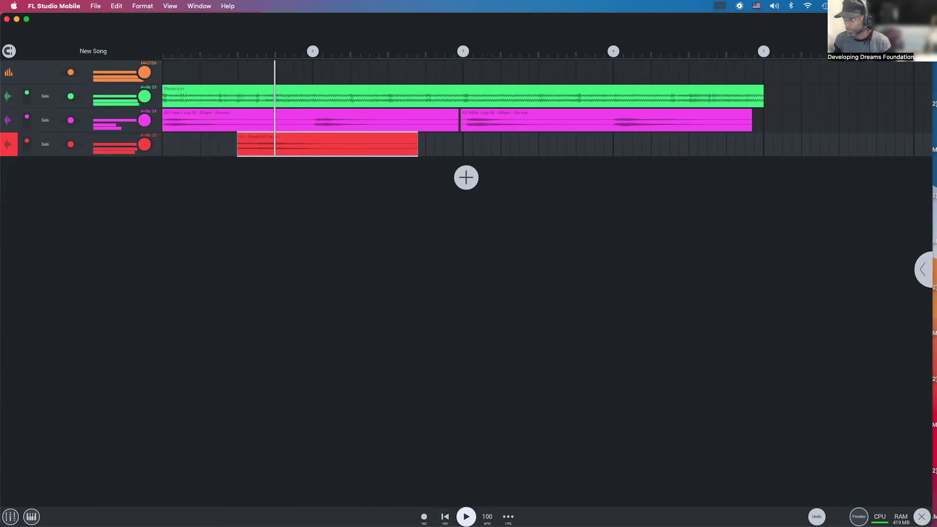
key("space")
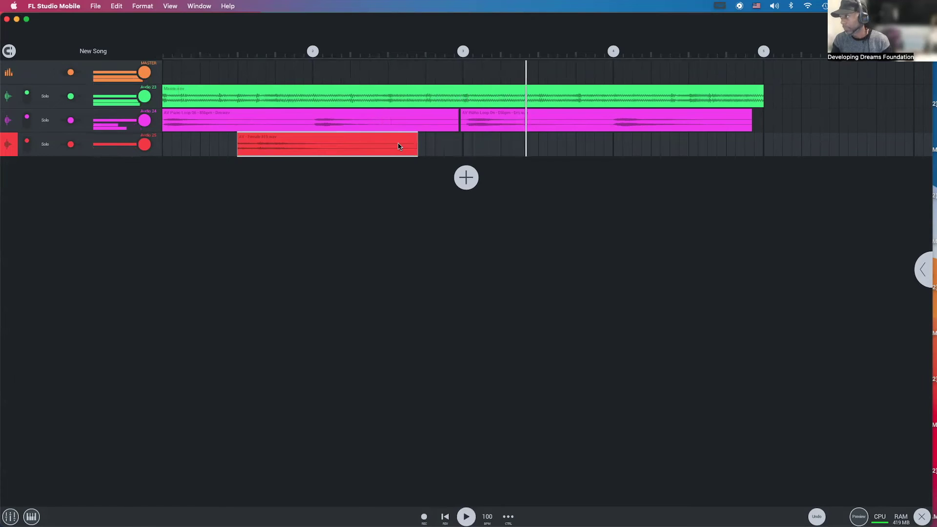
key("space")
mouse_move(382, 147)
left_mouse_down()
mouse_move(566, 144)
mouse_move(384, 141)
left_mouse_up()
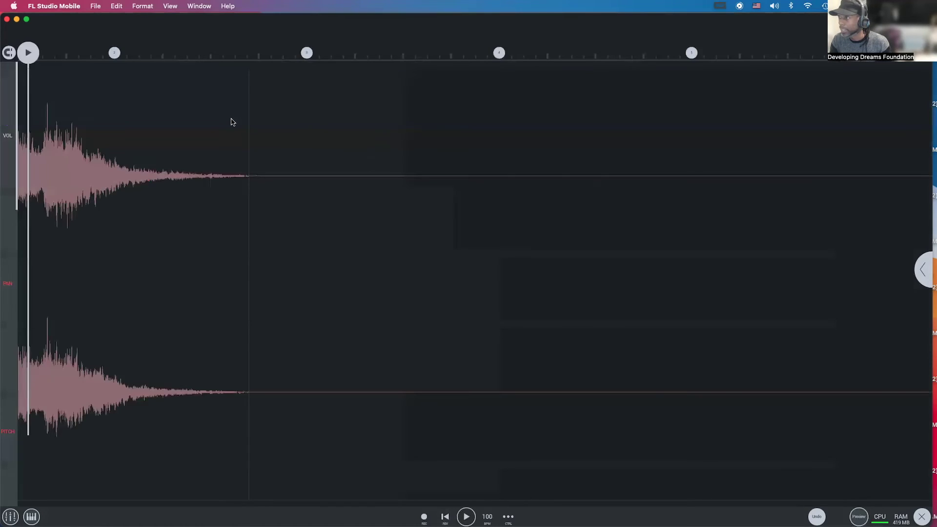
- Paste a second vocal clip copy at bar 4 on the vocal track, extend its end slightly, and play
key("Escape")
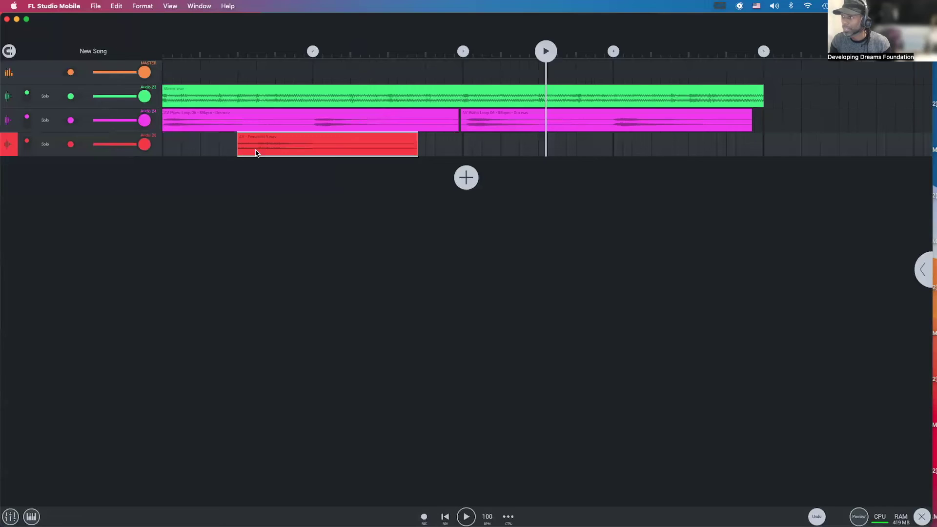
left_click(238, 143)
left_click(215, 121)
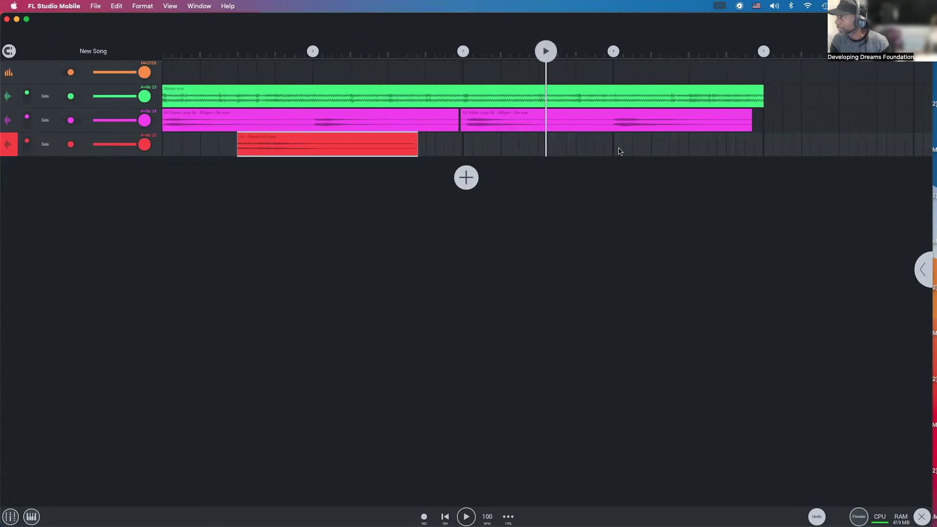
left_click(616, 149)
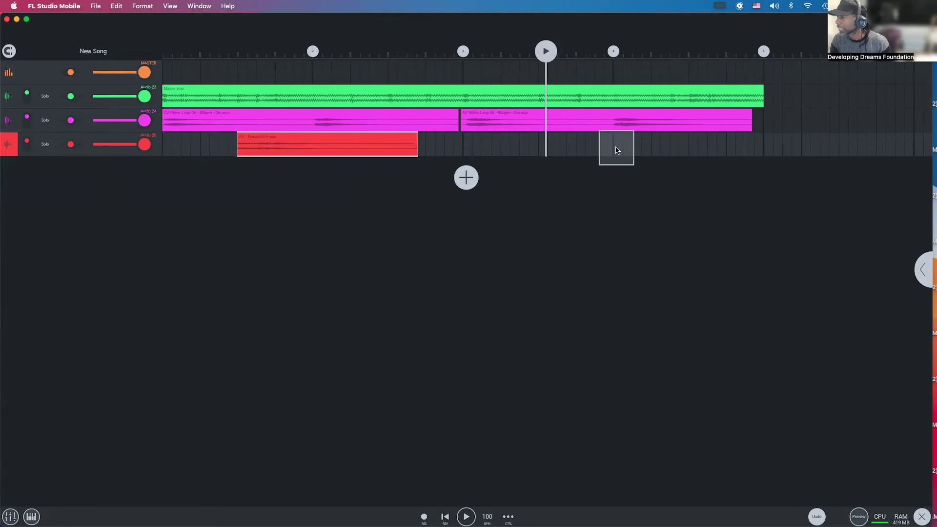
left_click(617, 149)
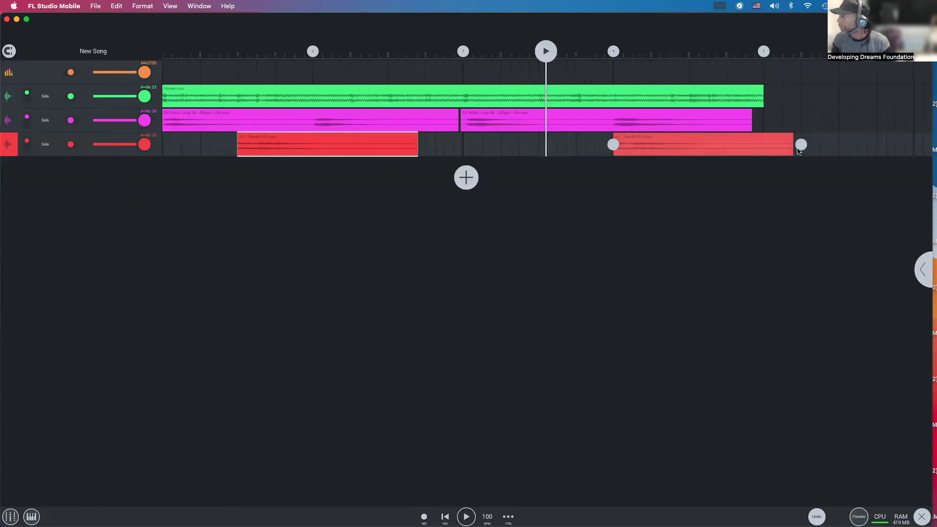
left_click(786, 148)
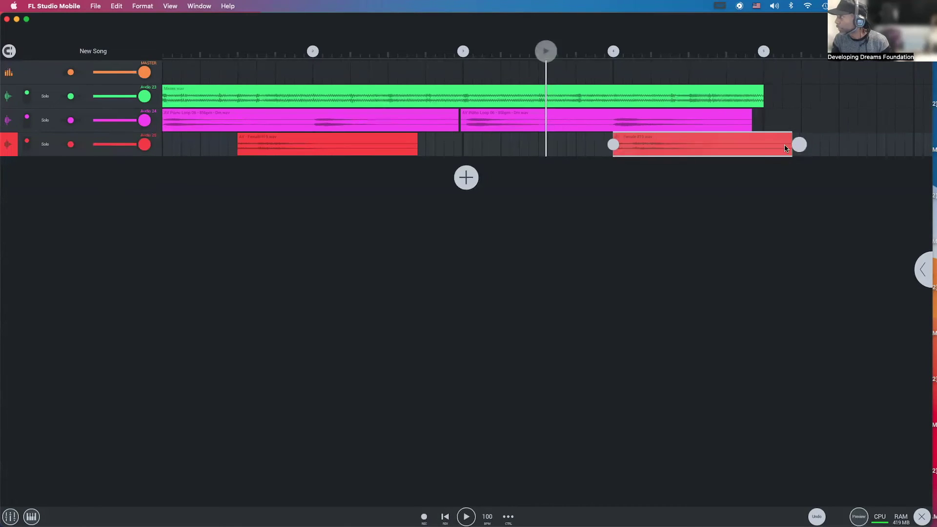
mouse_move(784, 147)
left_mouse_down()
mouse_move(765, 150)
mouse_move(802, 149)
left_mouse_up()
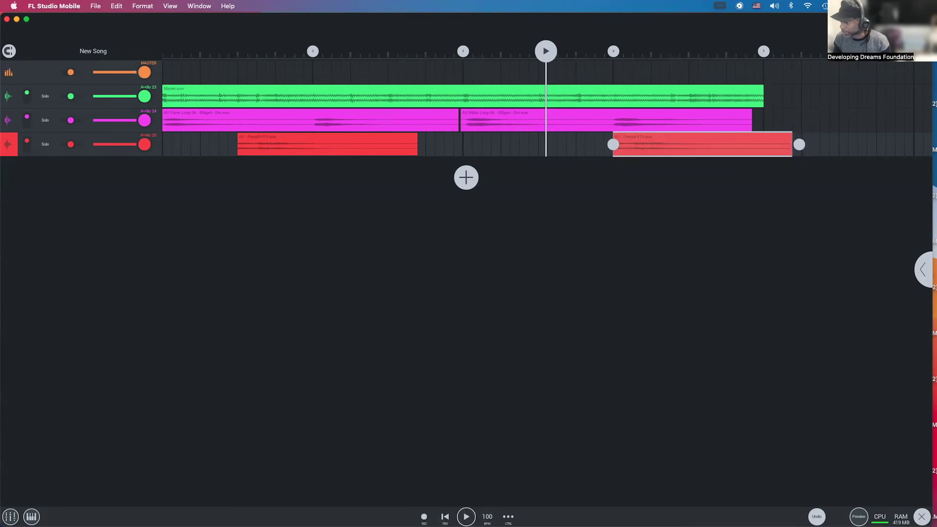
key("space")
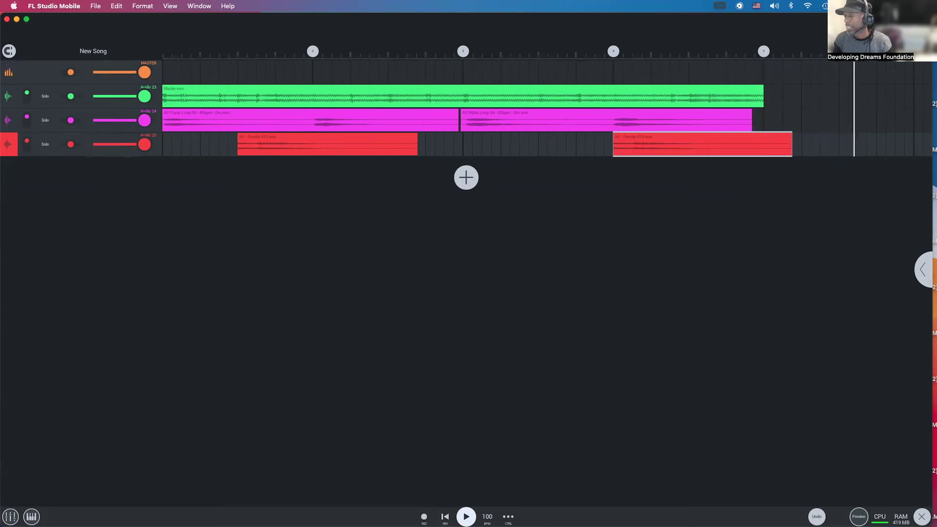
- Trim the second vocal clip to end flush with the drum loop and play the song
key("space")
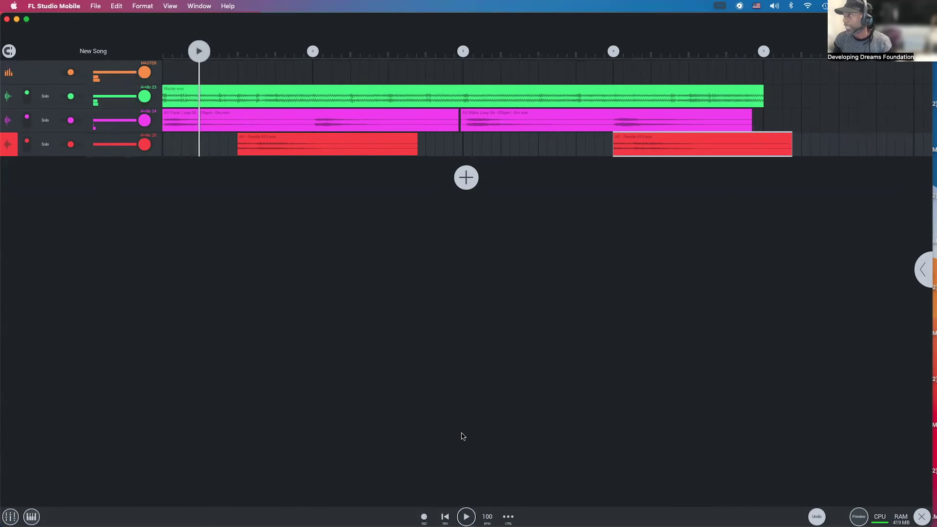
left_click(770, 134)
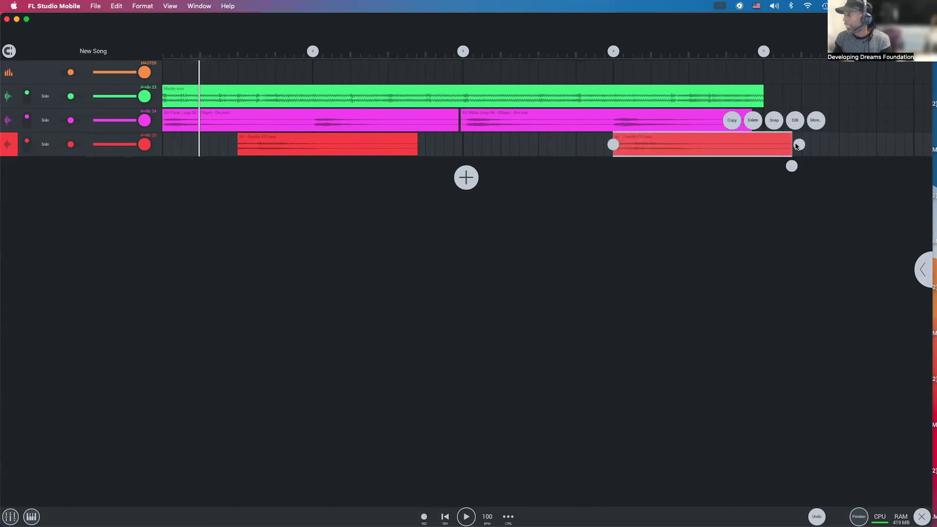
left_click_drag(793, 145, 770, 146)
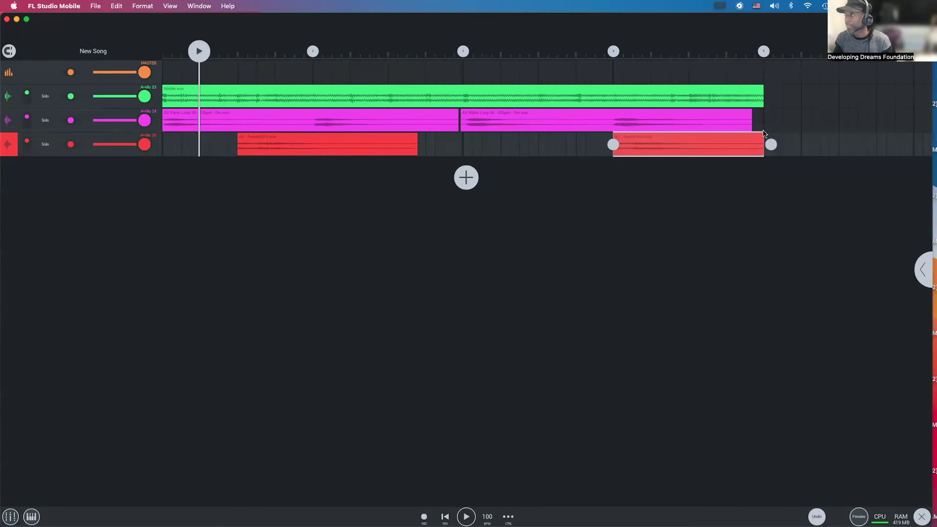
mouse_move(771, 146)
left_mouse_down()
mouse_move(817, 144)
mouse_move(774, 145)
left_mouse_up()
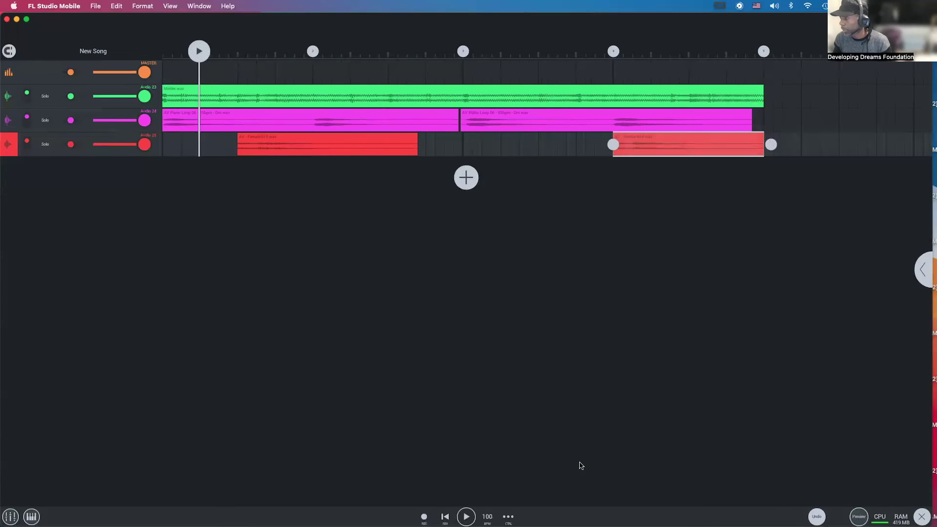
key("space")
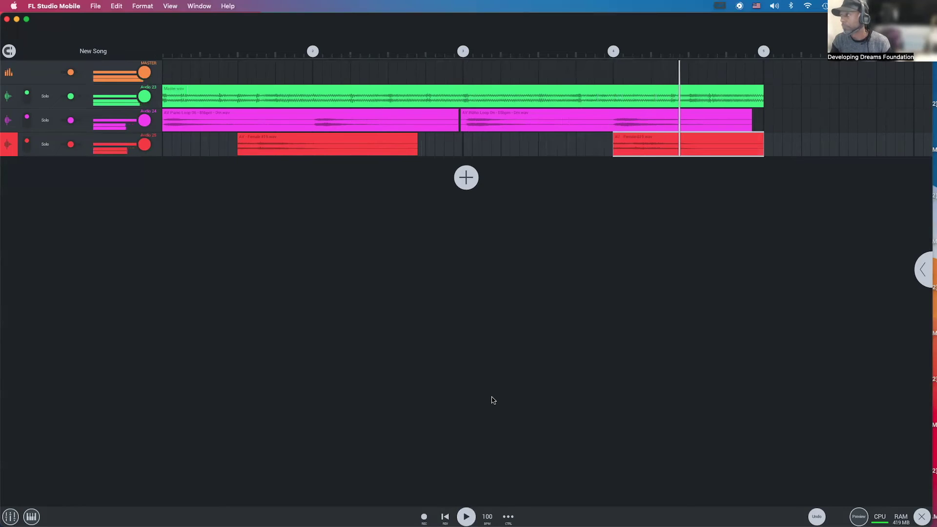
key("space")
- Add a new audio track loaded with the FL 707 Ride.wav cymbal sample
left_click(471, 185)
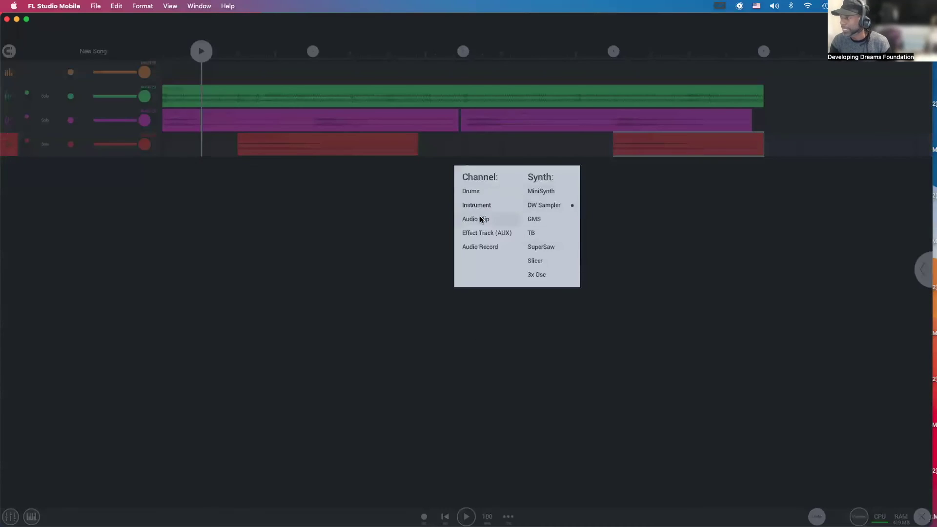
left_click(481, 220)
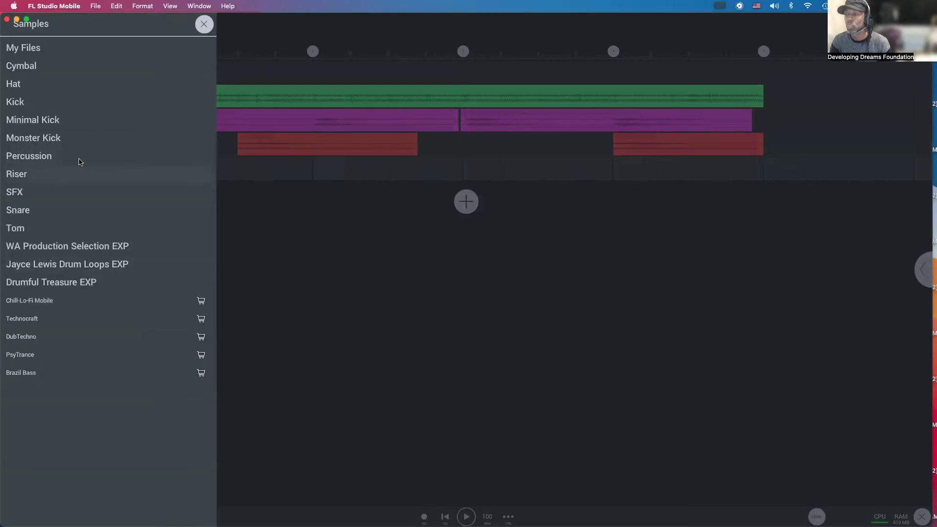
left_click(47, 70)
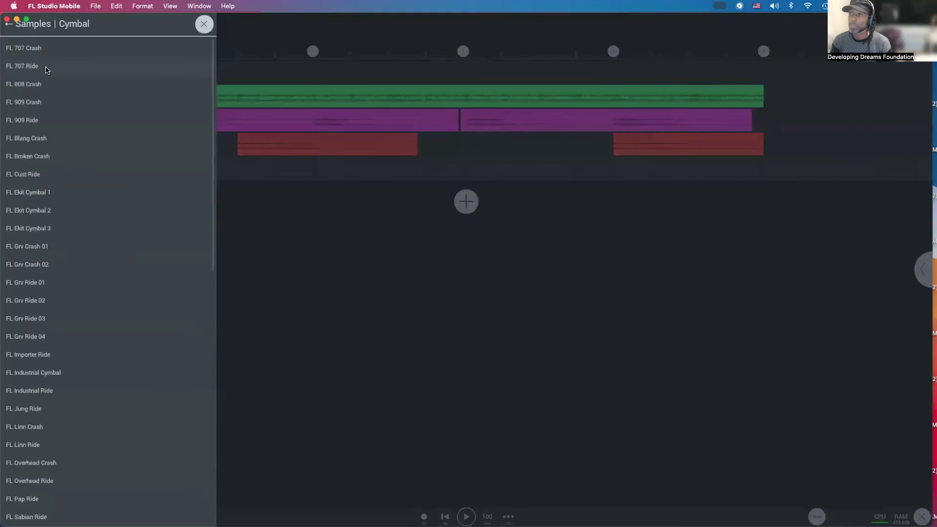
left_click(46, 69)
left_click(337, 263)
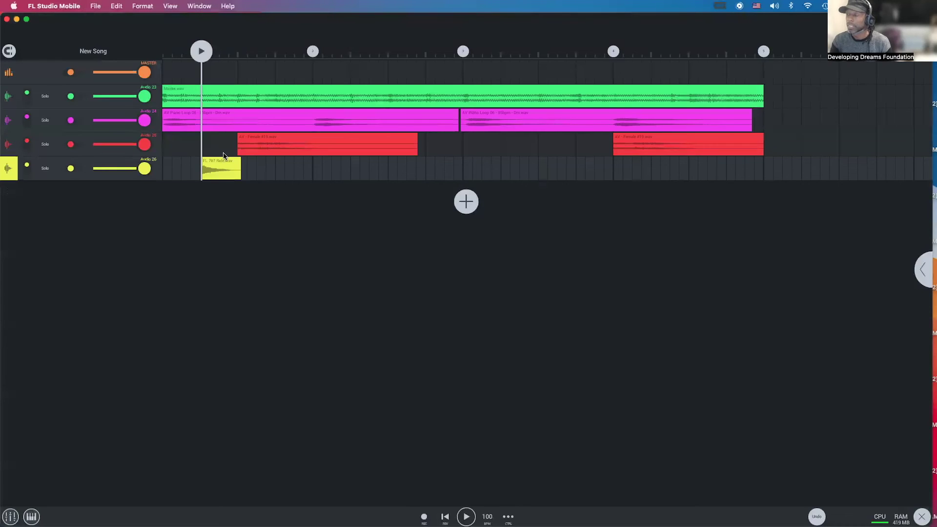
- Move the yellow FL 707 Ride clip right along its track so it ends at bar 5
left_click_drag(487, 180, 232, 186)
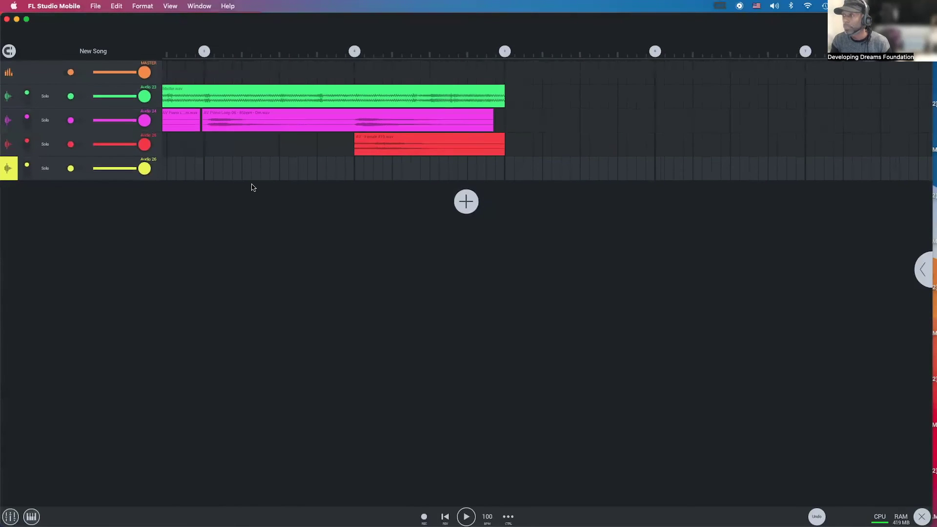
scroll(253, 187, "left", 5)
left_click(212, 174)
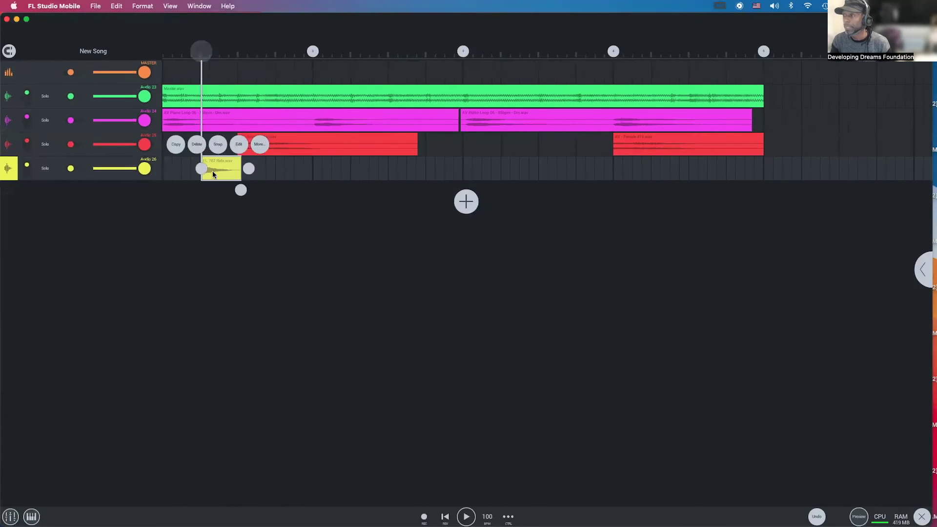
left_click_drag(218, 171, 769, 170)
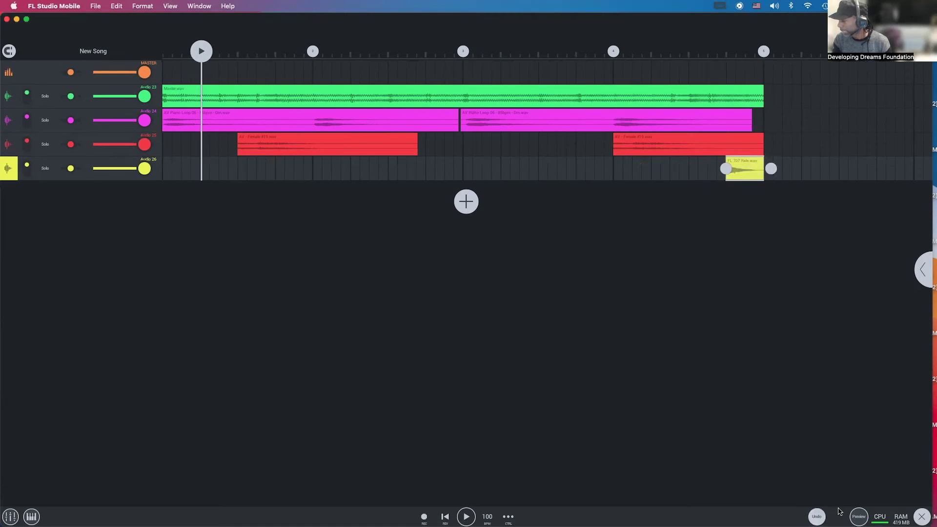
- Reverse the FL 707 Ride cymbal clip using REV in its clip settings
left_click(739, 168)
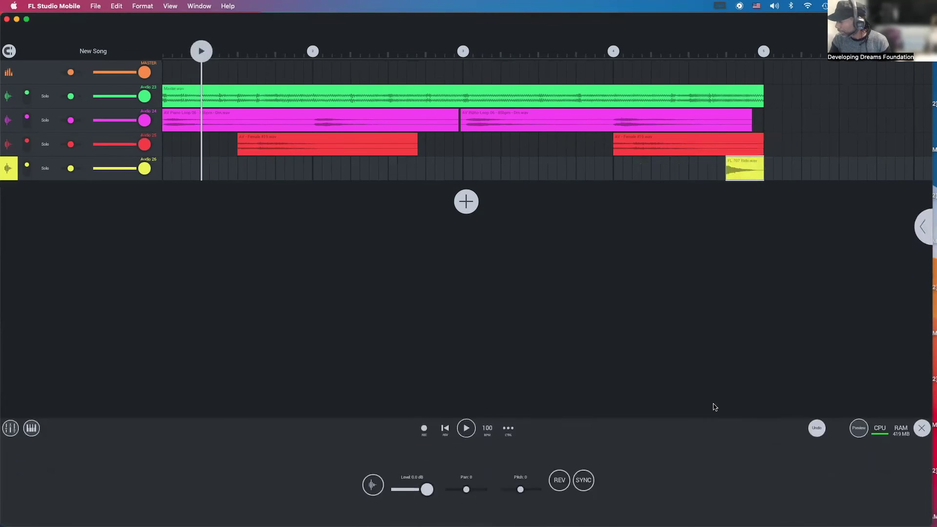
left_click_drag(701, 460, 704, 414)
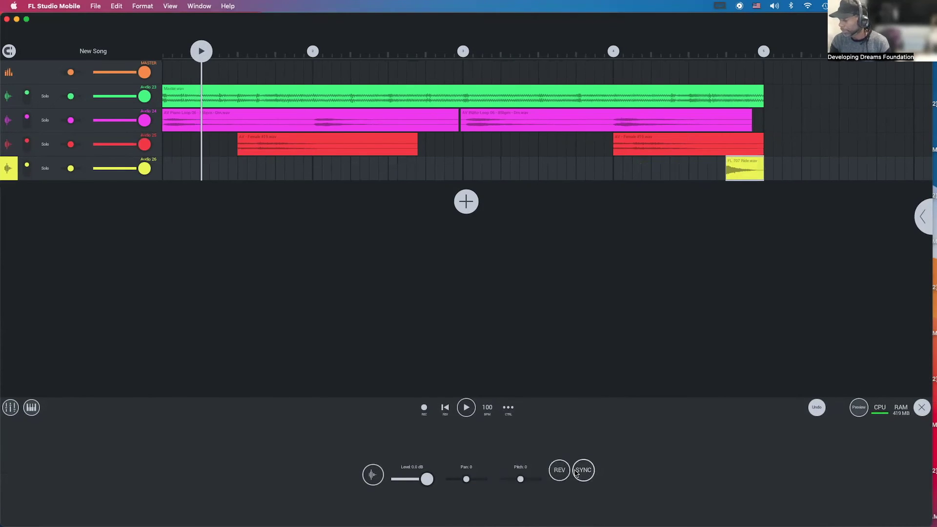
left_click(559, 470)
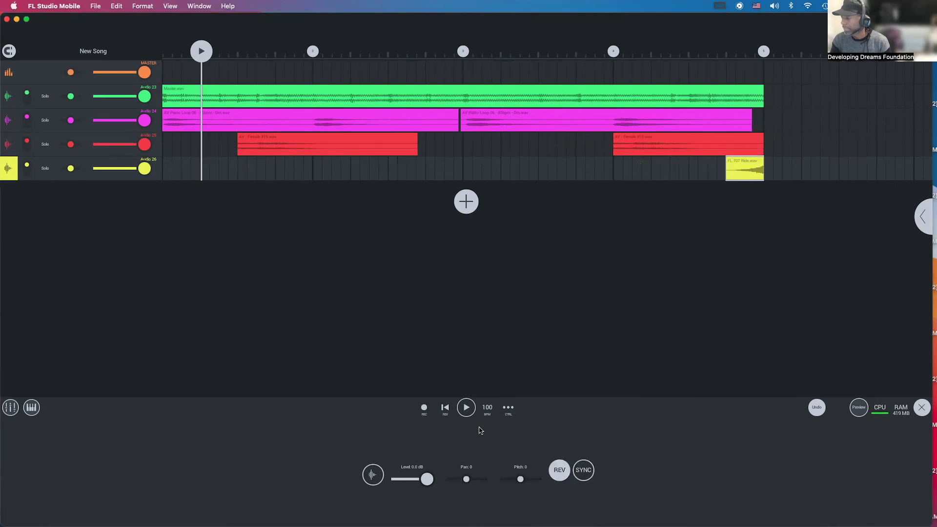
- Play the song from the start and lower the ride cymbal track's volume, then stop
left_click(446, 412)
left_click(465, 412)
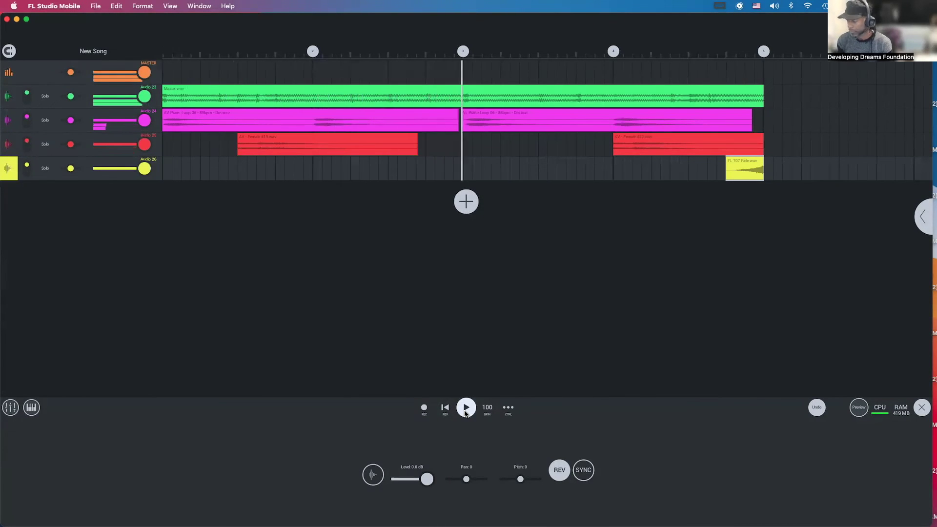
left_click_drag(145, 168, 128, 172)
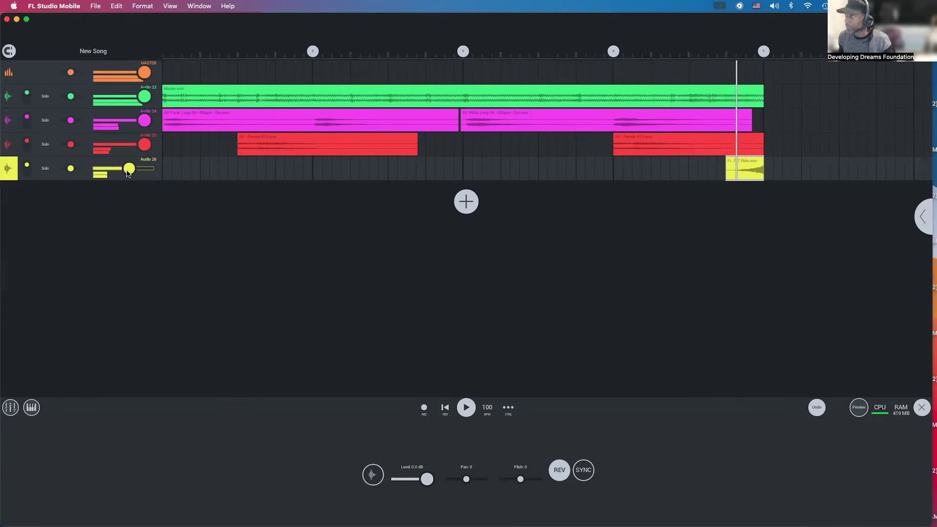
key("space")
- Copy all clips and paste them so the duplicate starts exactly at bar 5
scroll(697, 87, "right", 4)
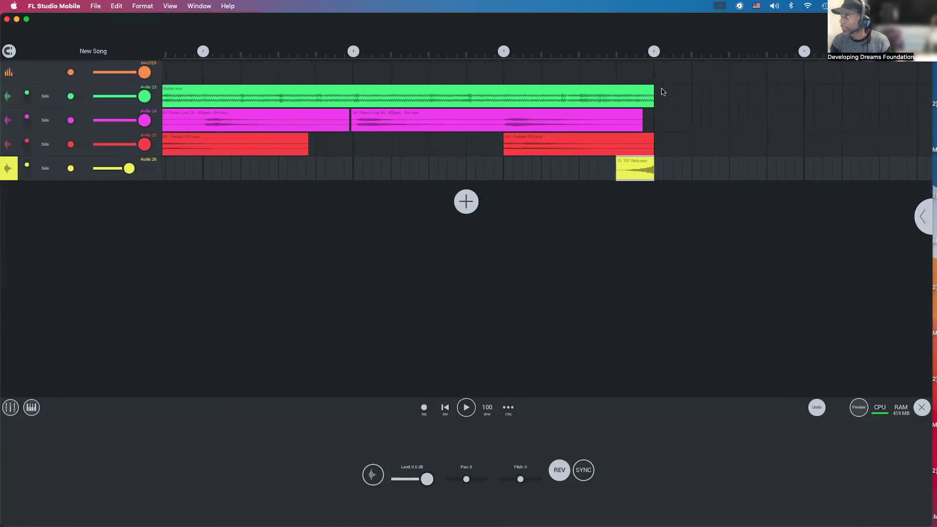
left_click_drag(662, 92, 92, 200)
left_click(207, 97)
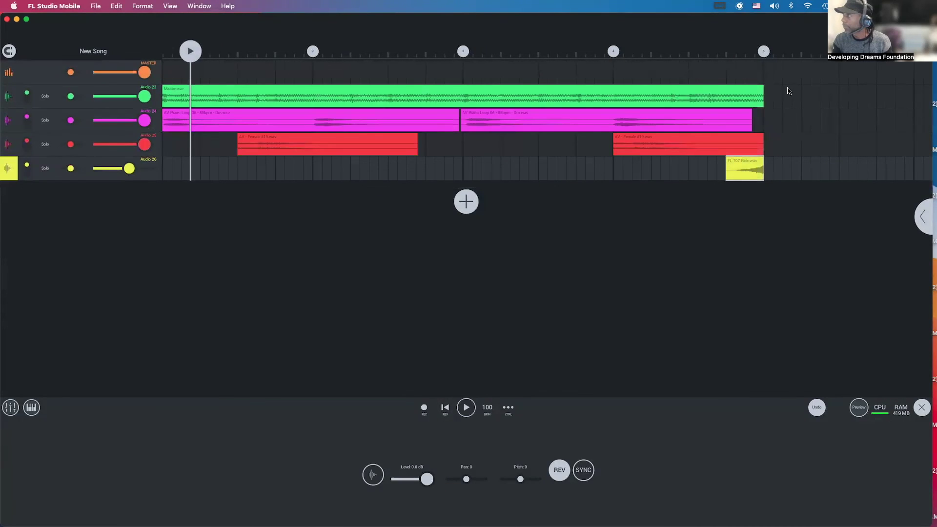
left_click_drag(781, 90, 65, 194)
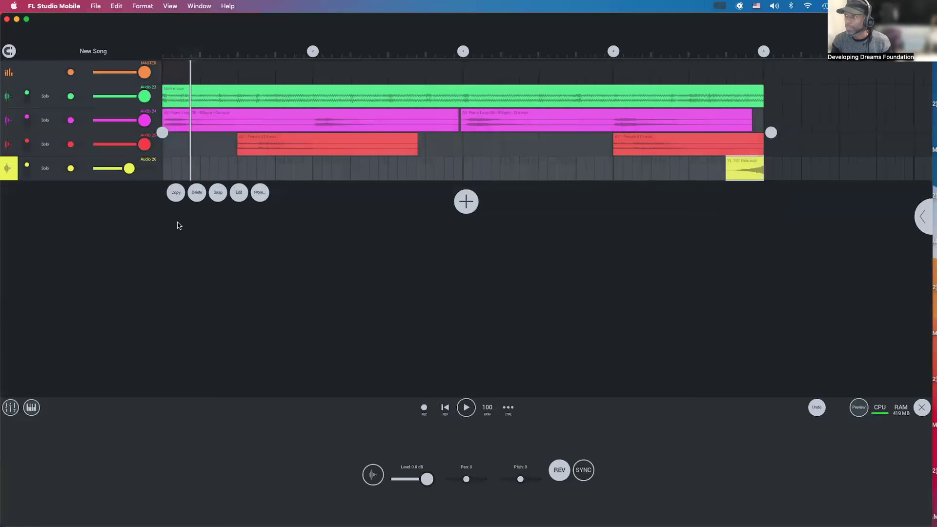
left_click(176, 197)
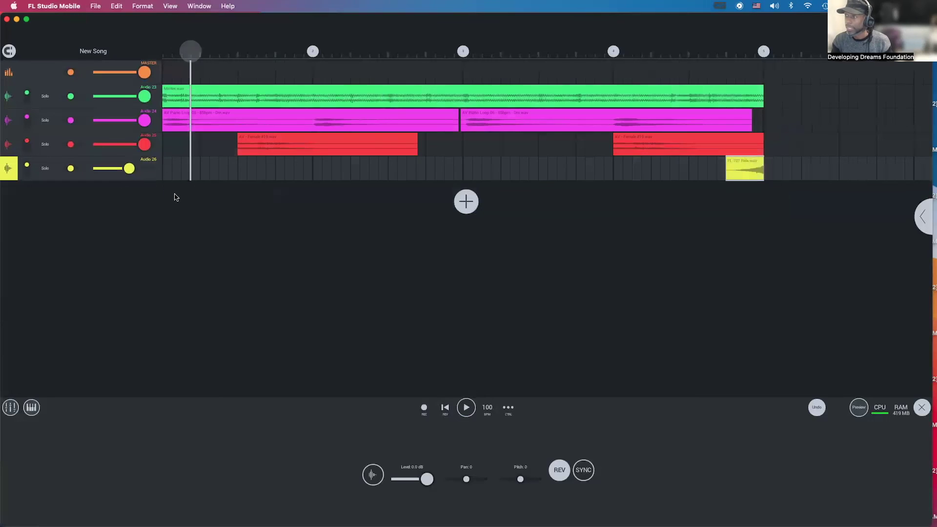
left_click(771, 96)
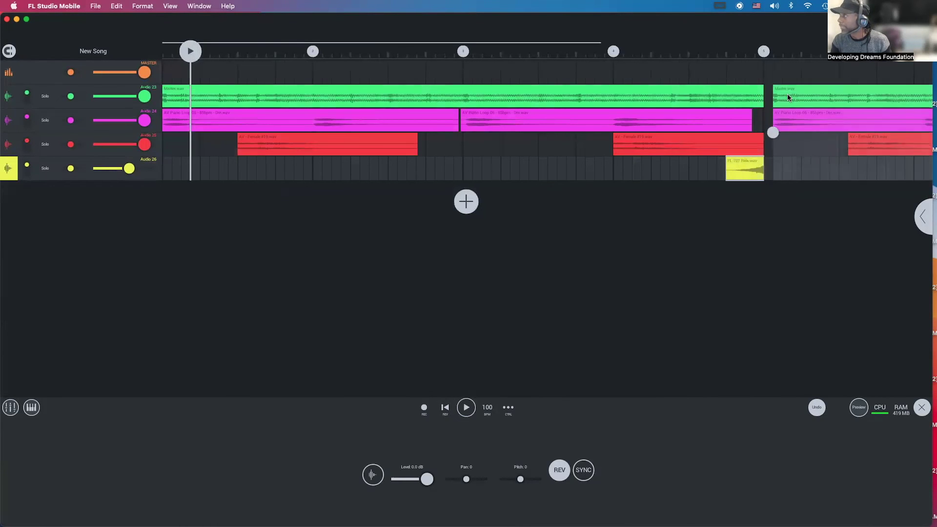
left_click_drag(788, 97, 775, 95)
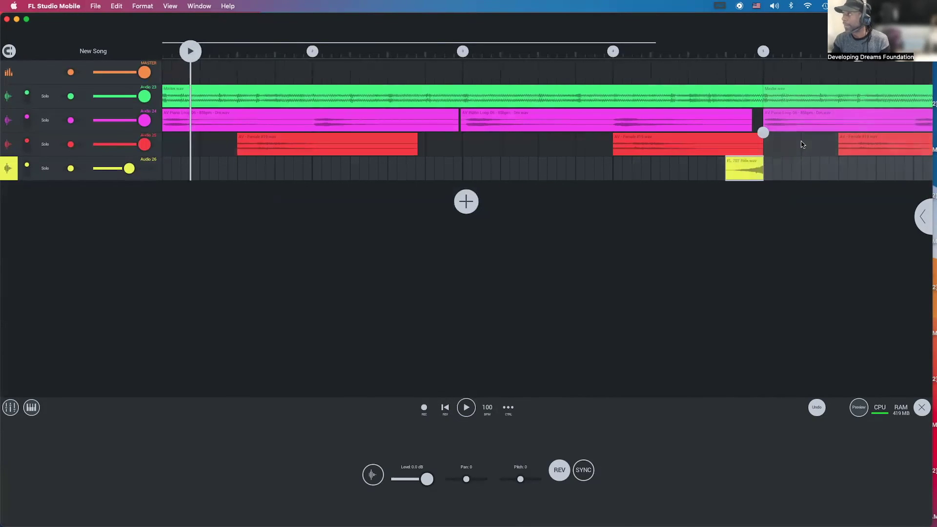
- Lengthen the end of the last green Master.wav clip
scroll(802, 144, "right", 10)
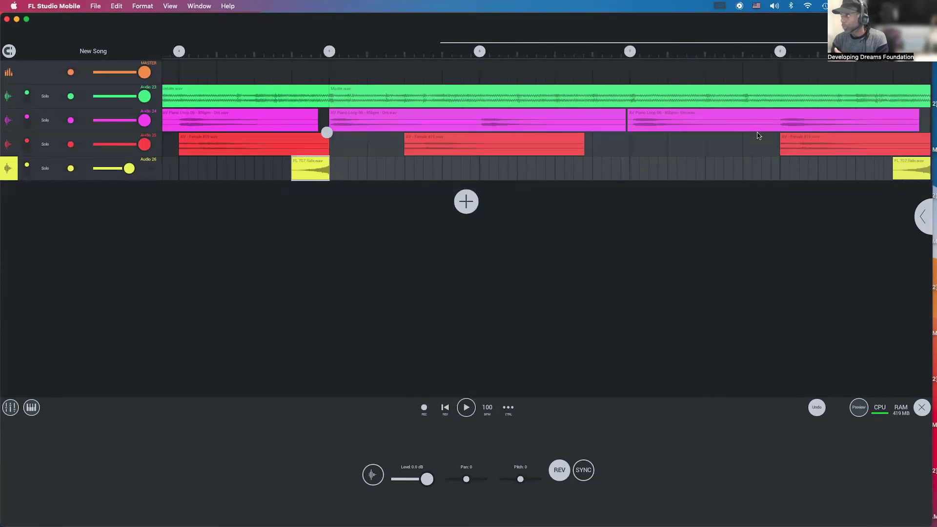
scroll(758, 136, "right", 5)
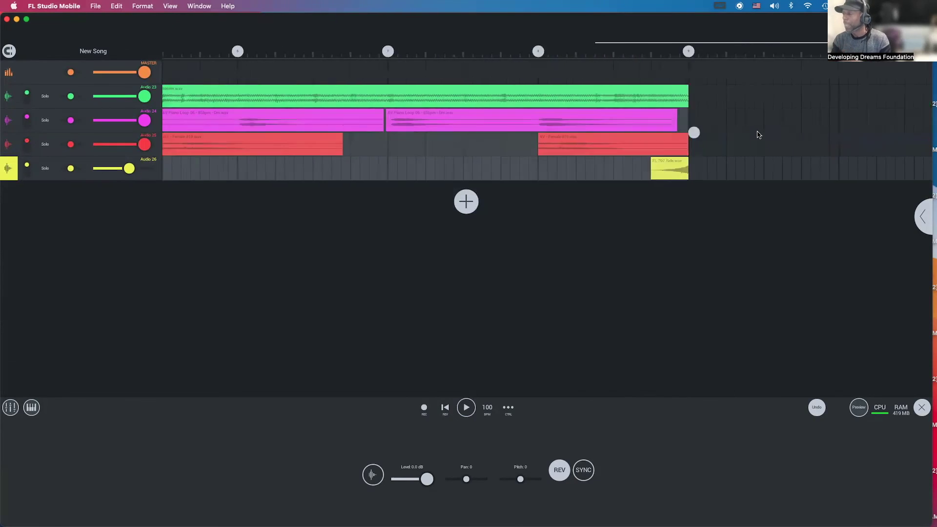
scroll(759, 135, "right", 10)
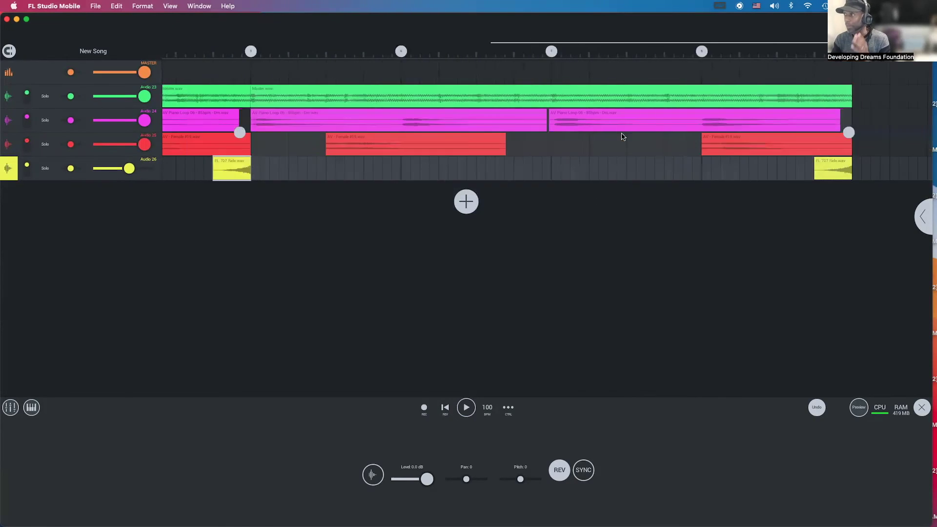
scroll(622, 137, "right", 6)
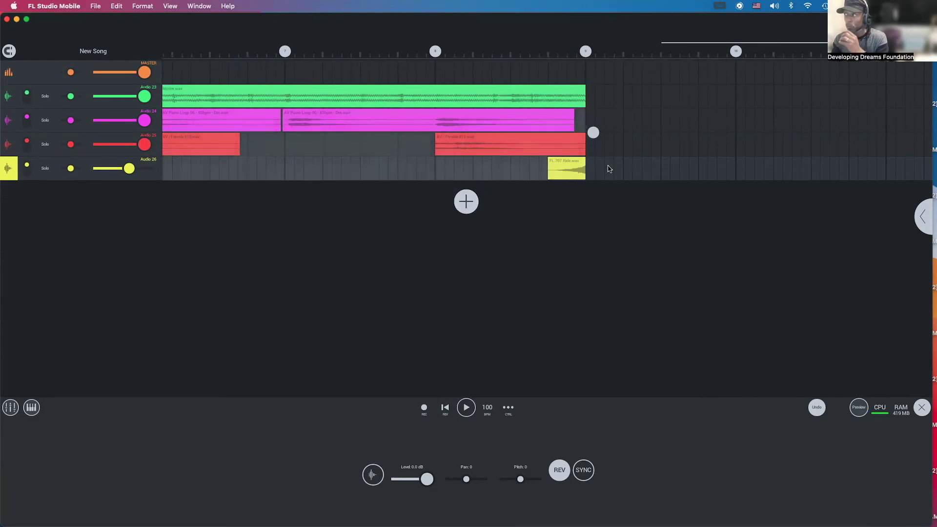
scroll(481, 114, "left", 5)
scroll(481, 113, "left", 1)
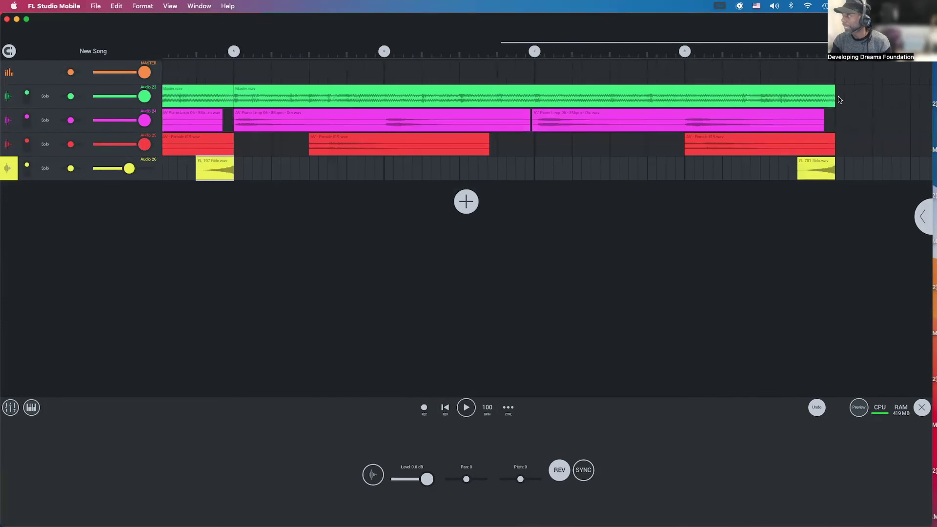
left_click(820, 97)
mouse_move(841, 100)
left_mouse_down()
mouse_move(863, 100)
mouse_move(843, 101)
left_mouse_up()
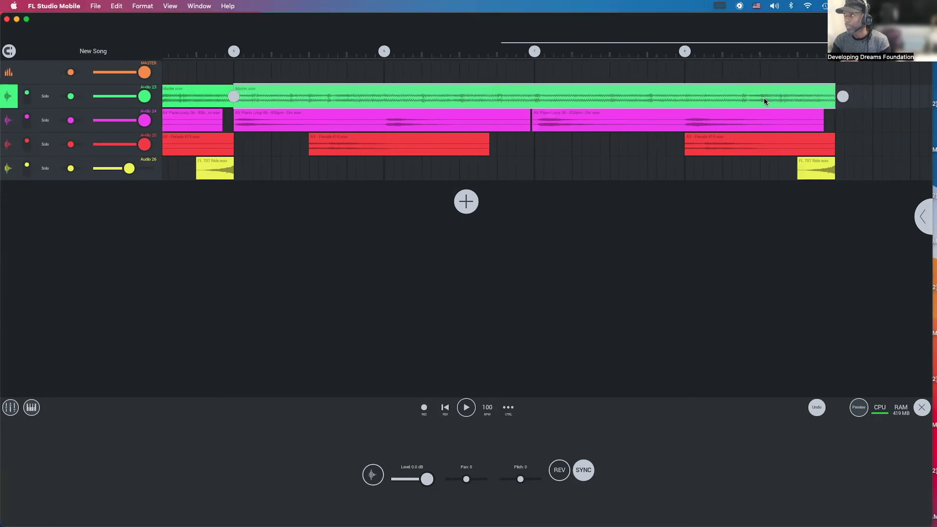
- Shorten the first green Master.wav clip to stop just before bar 5, then play to hear the gap
scroll(760, 101, "left", 10)
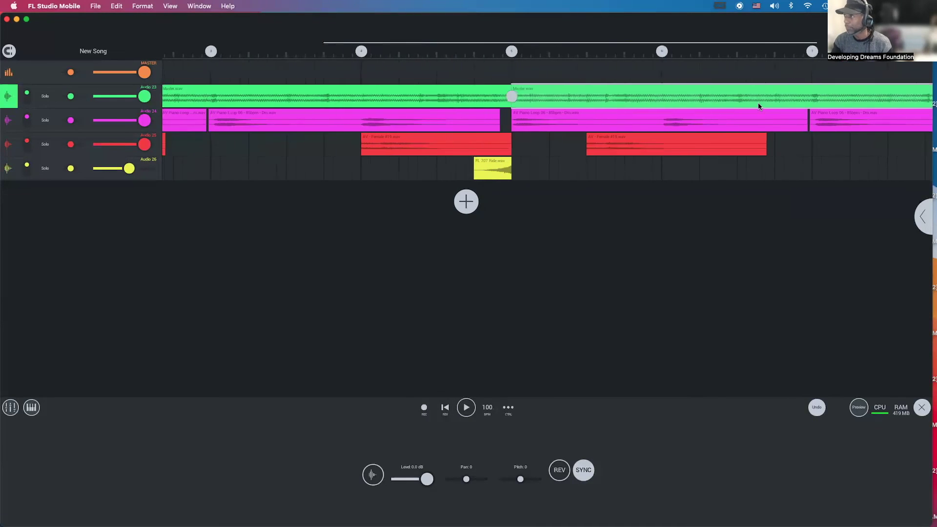
left_click(554, 107)
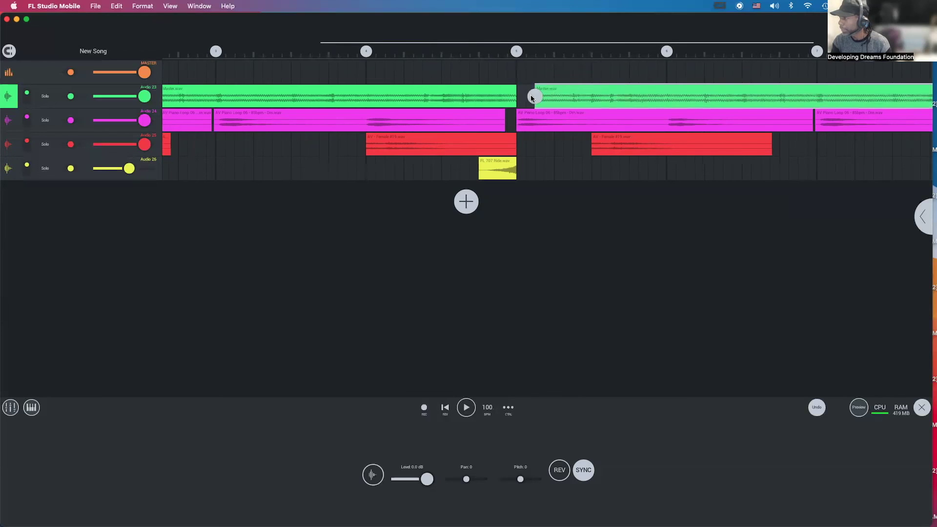
left_click(498, 95)
left_click_drag(513, 96, 488, 114)
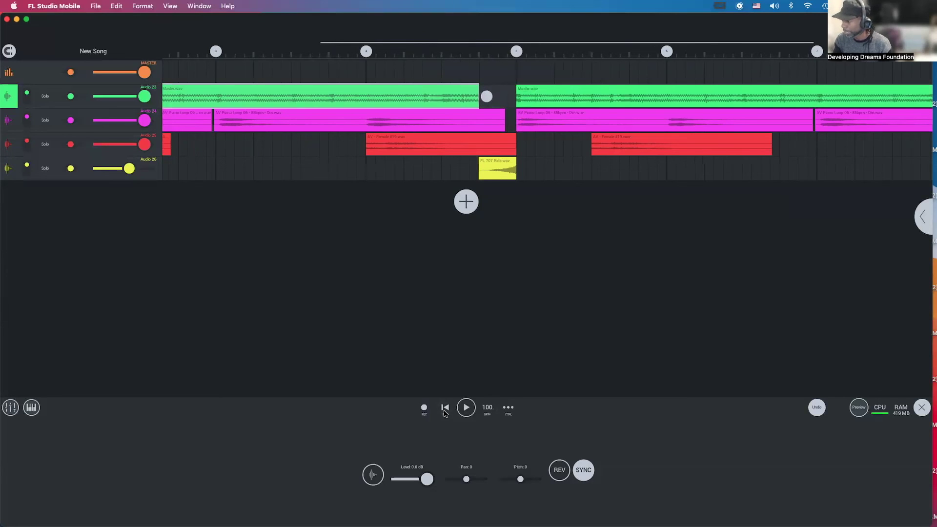
left_click(465, 410)
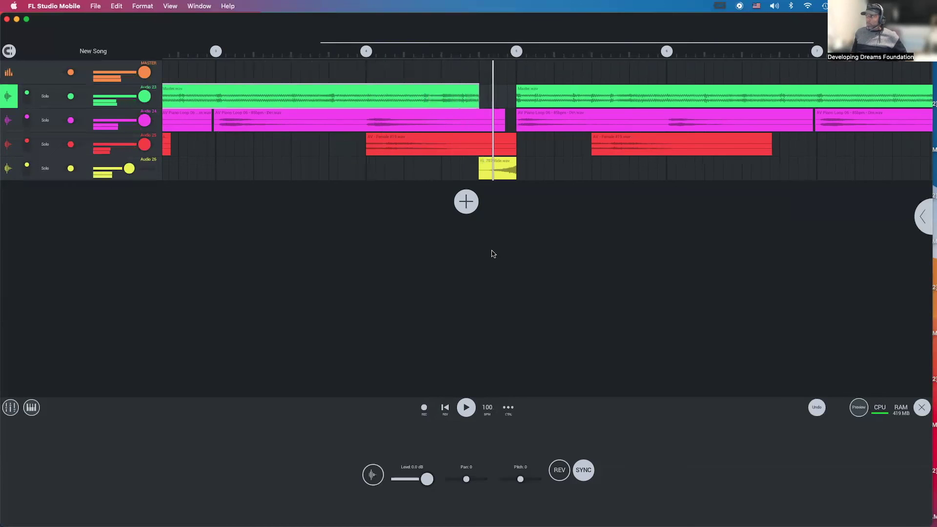
- Stop playback and inspect the yellow ride and magenta piano clips without changing them
key("space")
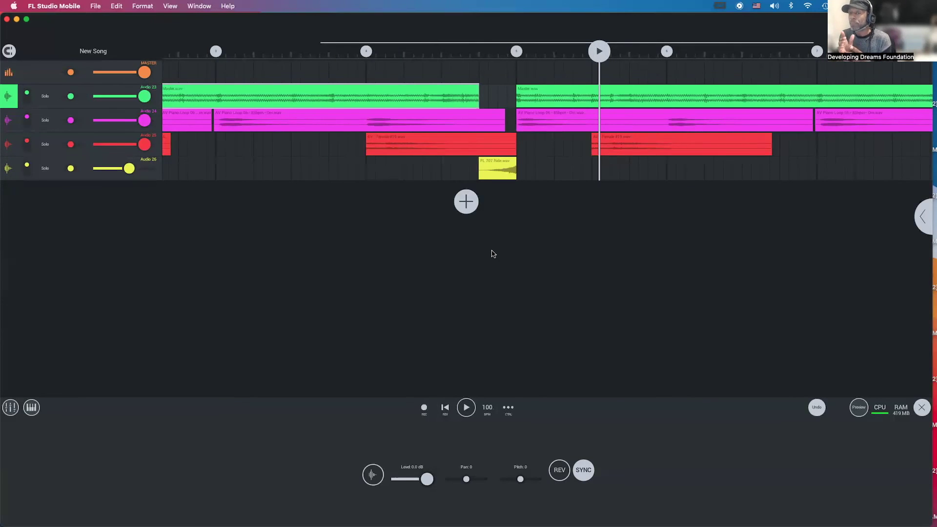
left_click(513, 165)
mouse_move(516, 168)
left_mouse_down()
mouse_move(594, 174)
mouse_move(514, 174)
mouse_move(521, 178)
left_mouse_up()
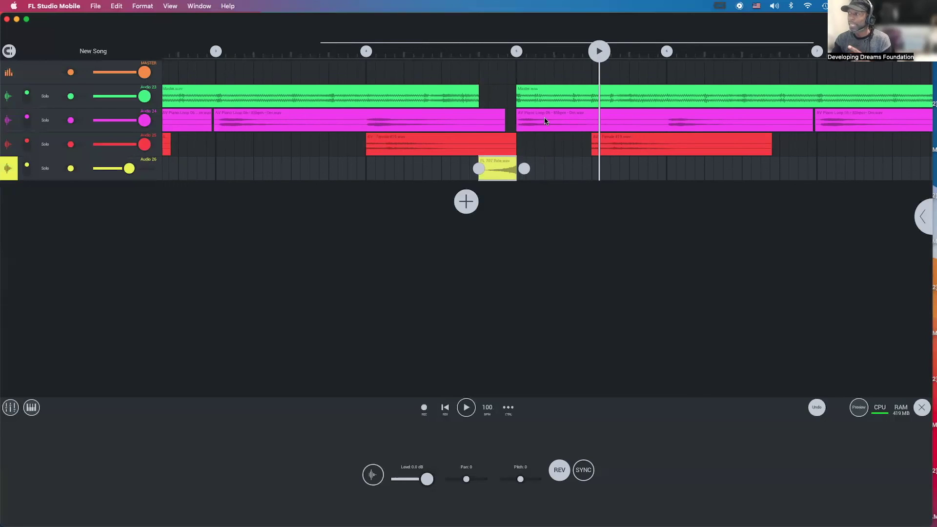
scroll(607, 113, "right", 6)
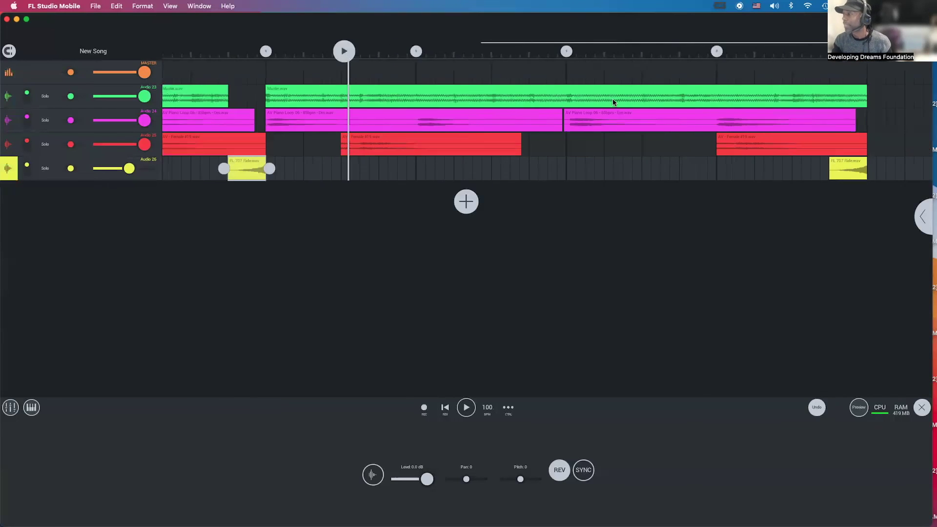
left_click(633, 120)
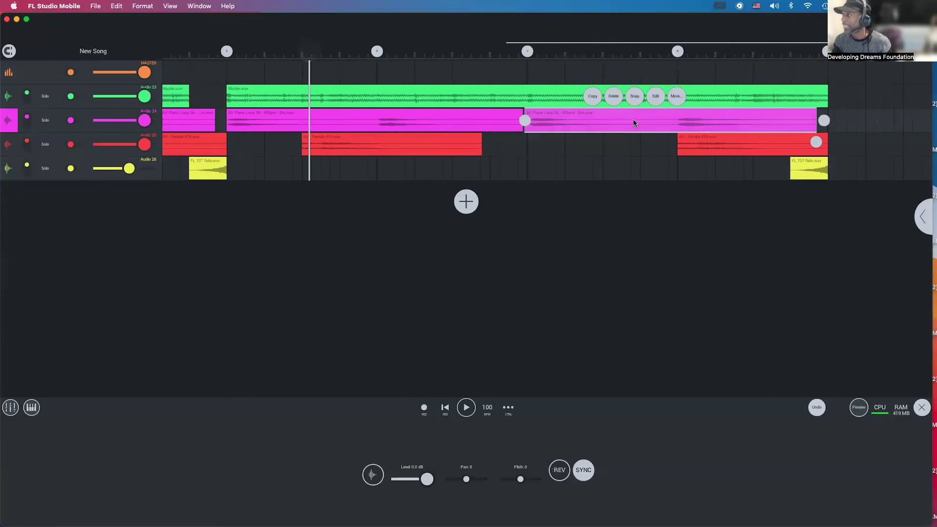
left_click(676, 97)
left_click(640, 156)
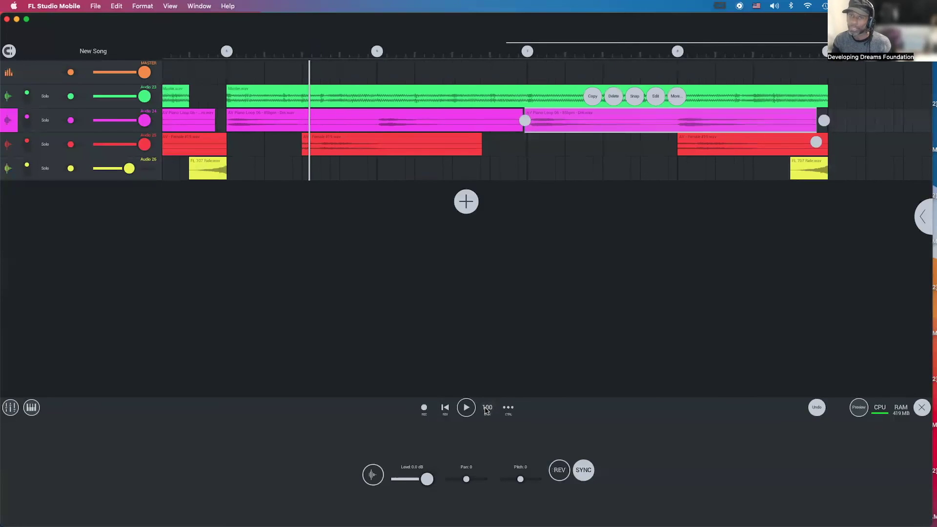
- Rewind to the song start and play the whole arrangement
left_click(445, 409)
left_click(445, 410)
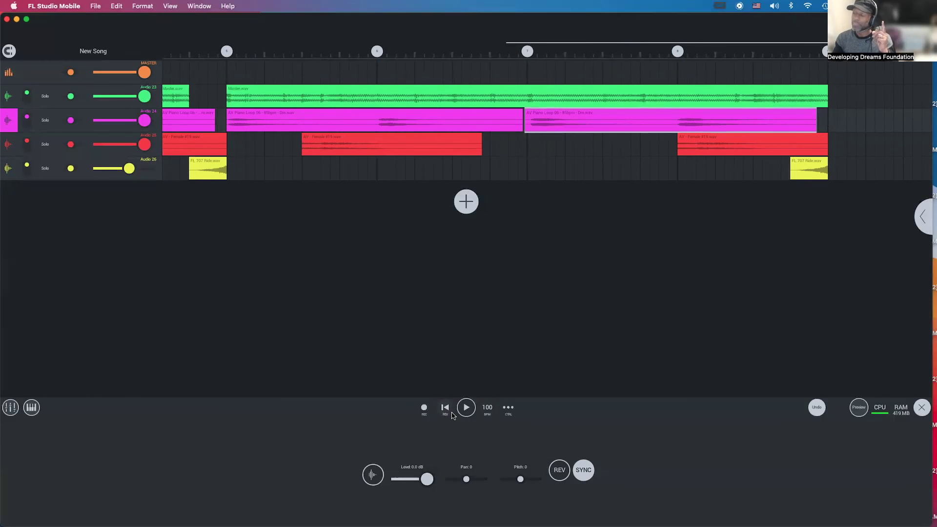
left_click(463, 414)
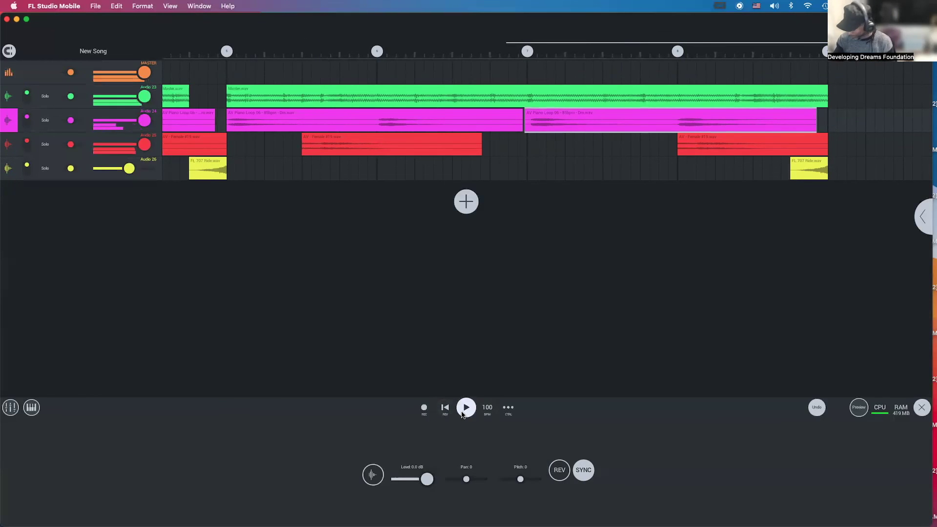